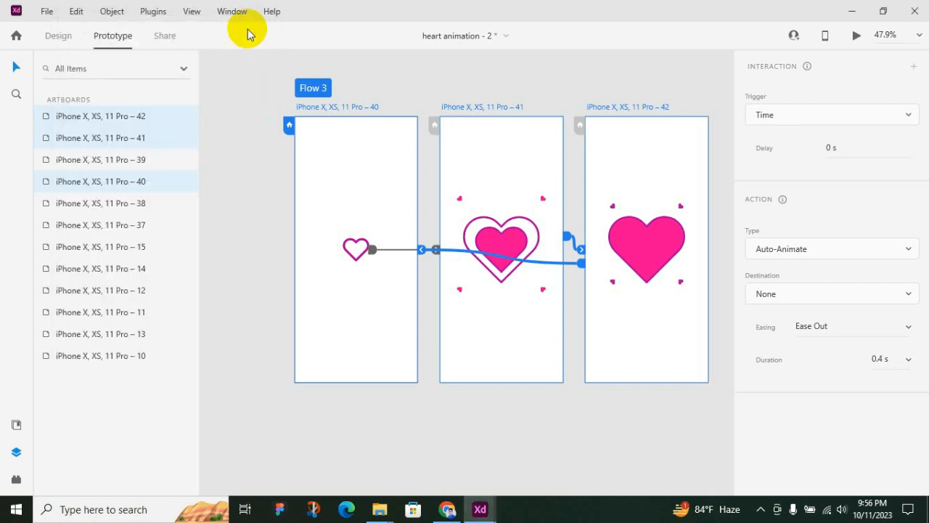
pyautogui.click(760, 509)
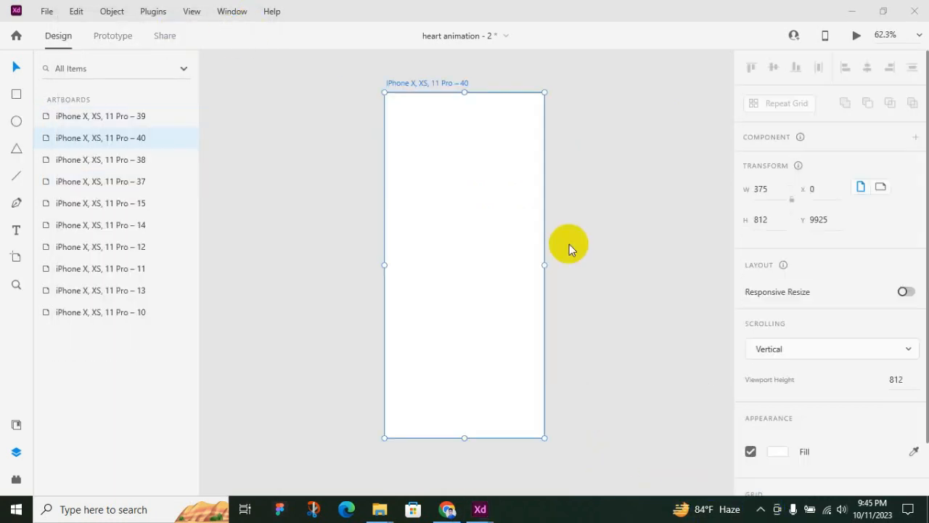
# Insert the Feather heart icon with the Icons 4 Design plugin and centre it on the artboard both vertically and horizontally.
pyautogui.click(14, 480)
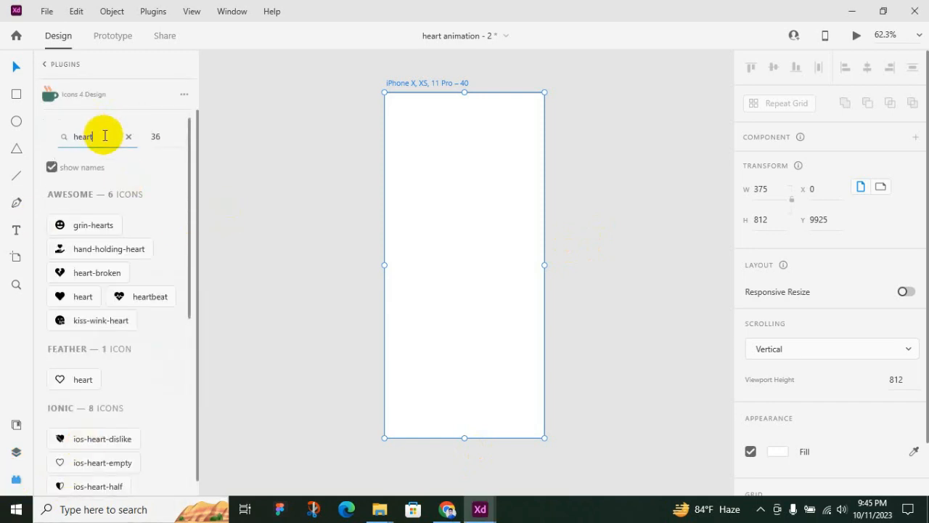
pyautogui.click(62, 380)
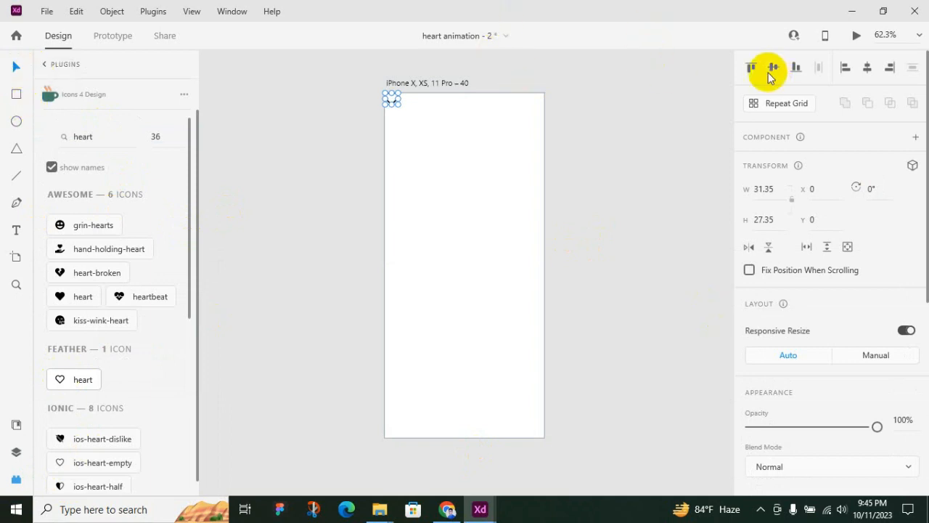
pyautogui.click(773, 70)
pyautogui.click(868, 67)
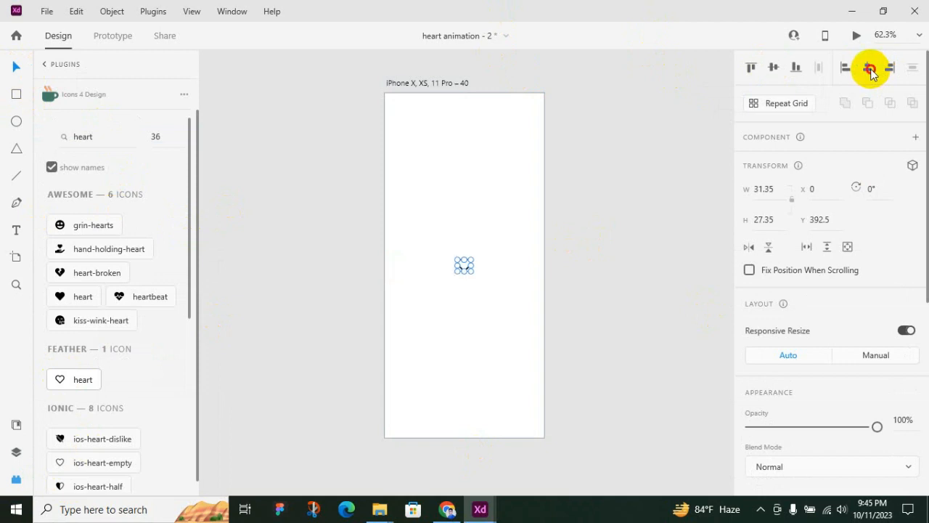
# Enlarge the heart outline proportionally from its centre to about 229 × 200.
pyautogui.press('alt')
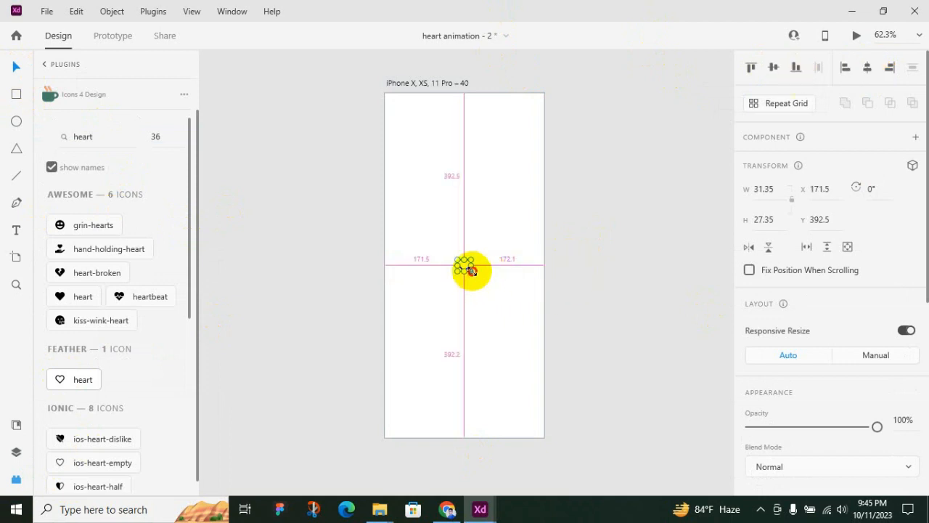
pyautogui.moveTo(472, 269); pyautogui.dragTo(513, 329)
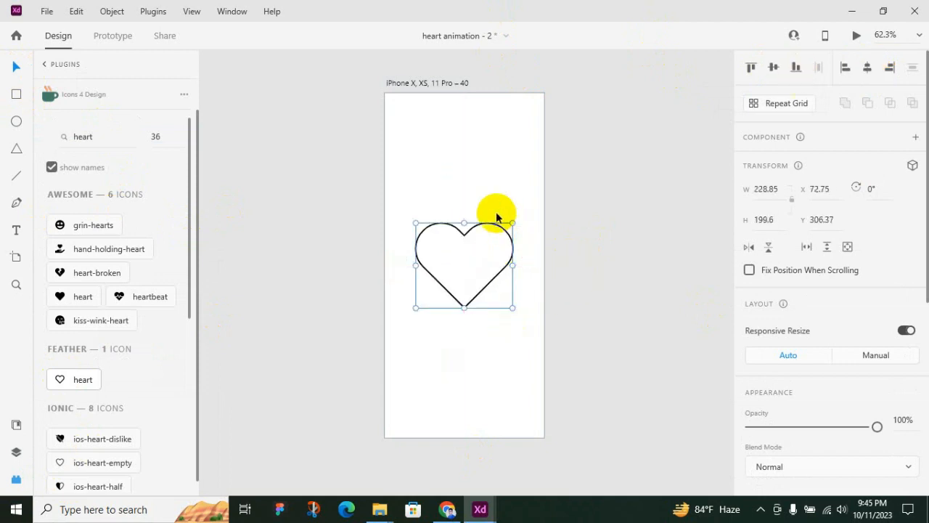
pyautogui.scroll(2, 496, 211)
pyautogui.scroll(-2, 420, 225)
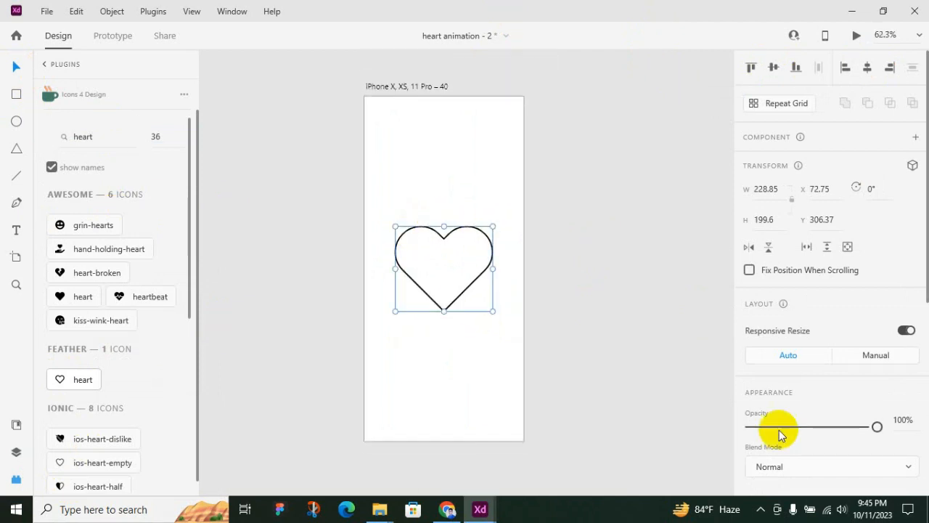
# Set the heart's border size to 6 and its border colour to the saved purple swatch.
pyautogui.scroll(-3, 777, 429)
pyautogui.click(800, 367)
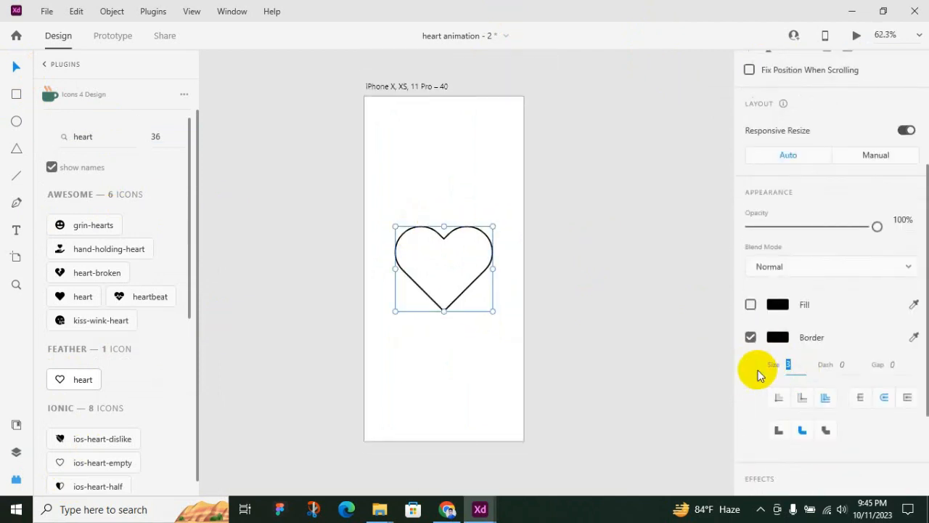
pyautogui.write('6')
pyautogui.press('Return')
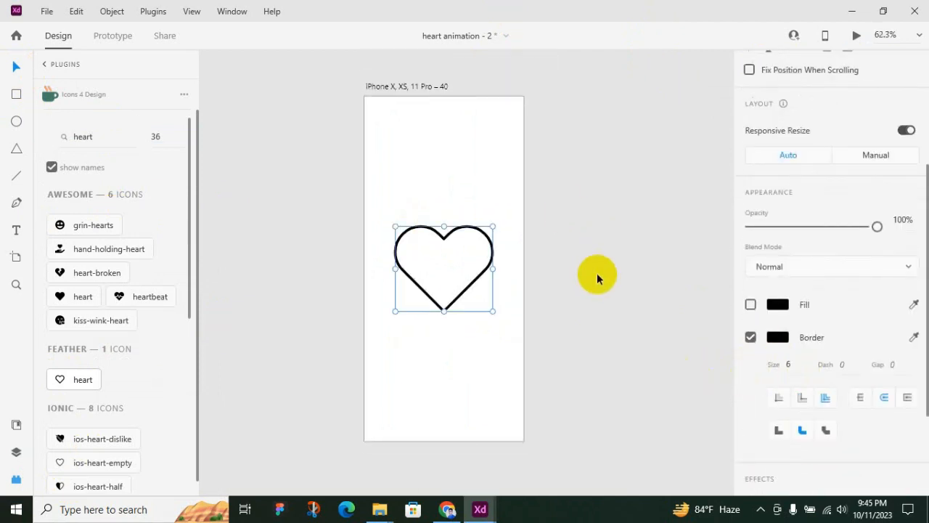
pyautogui.click(777, 338)
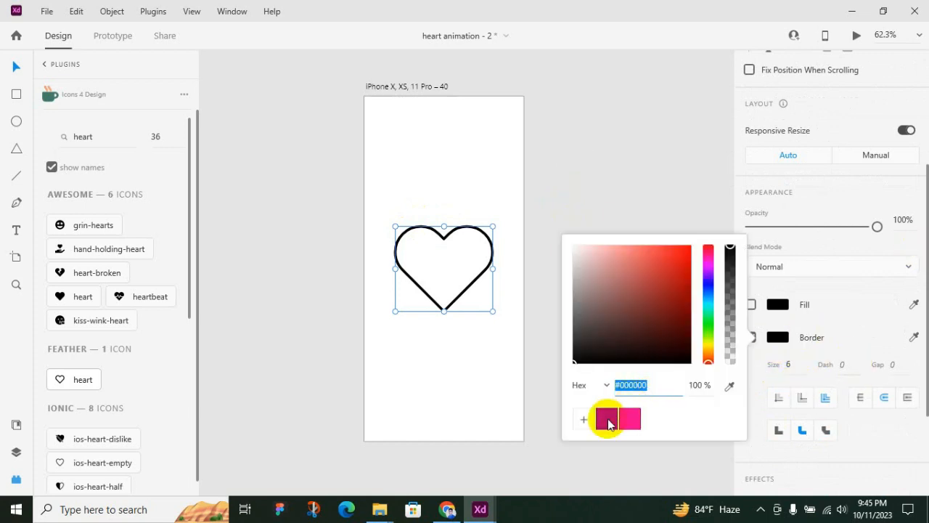
pyautogui.click(606, 418)
pyautogui.click(771, 341)
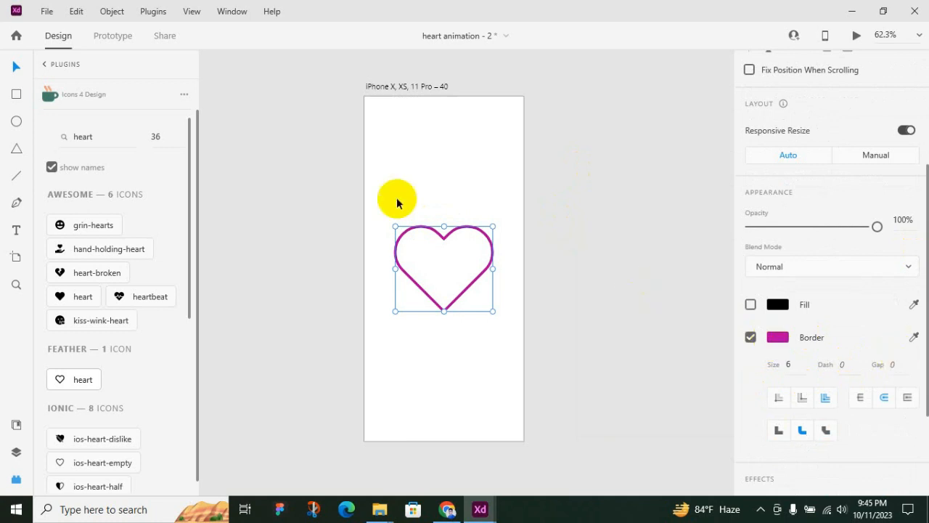
# Duplicate the heart outline twice in place and scale the copies from the centre into a small and a medium heart.
pyautogui.click(16, 452)
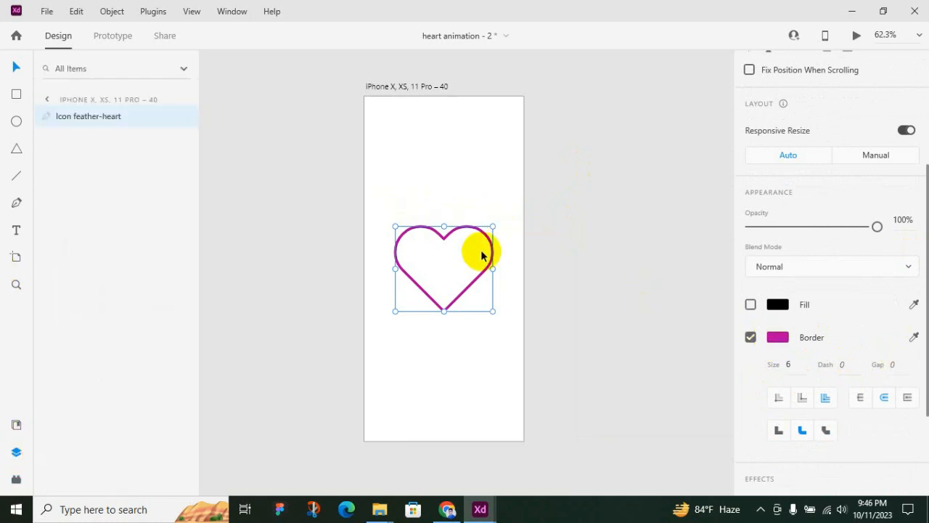
pyautogui.hotkey('ctrl', 'c')
pyautogui.press('alt')
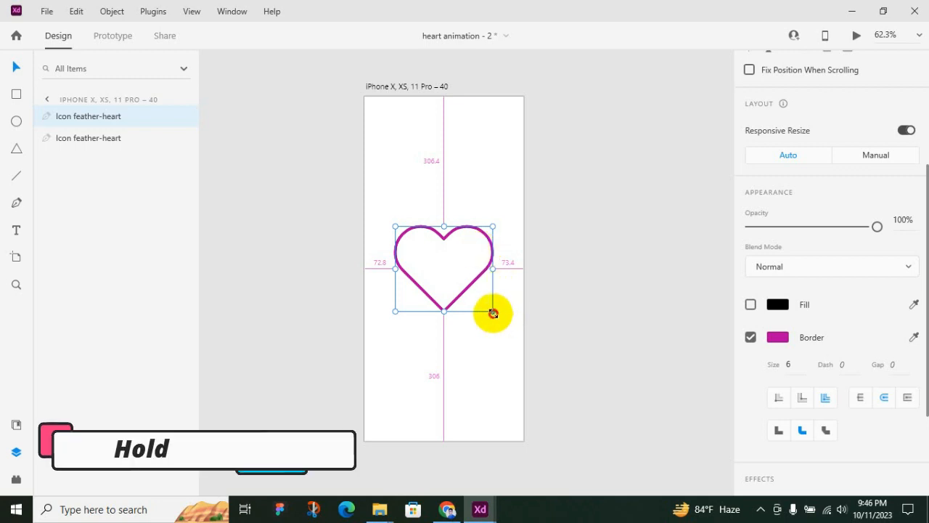
pyautogui.moveTo(493, 311); pyautogui.dragTo(466, 279)
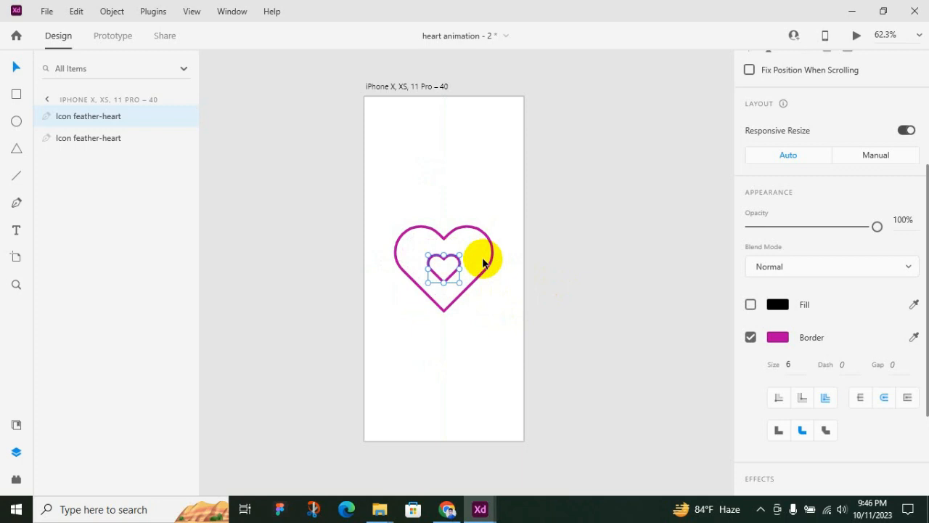
pyautogui.moveTo(484, 263); pyautogui.dragTo(474, 298)
pyautogui.scroll(2, 469, 253)
# Fill the innermost heart with the saved pink swatch #FF0090 and remove its border.
pyautogui.click(453, 262)
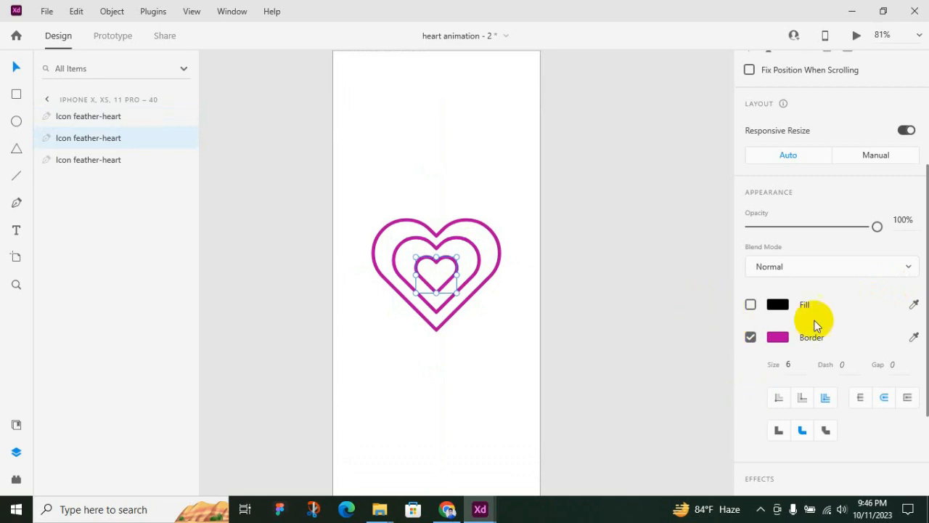
pyautogui.click(751, 307)
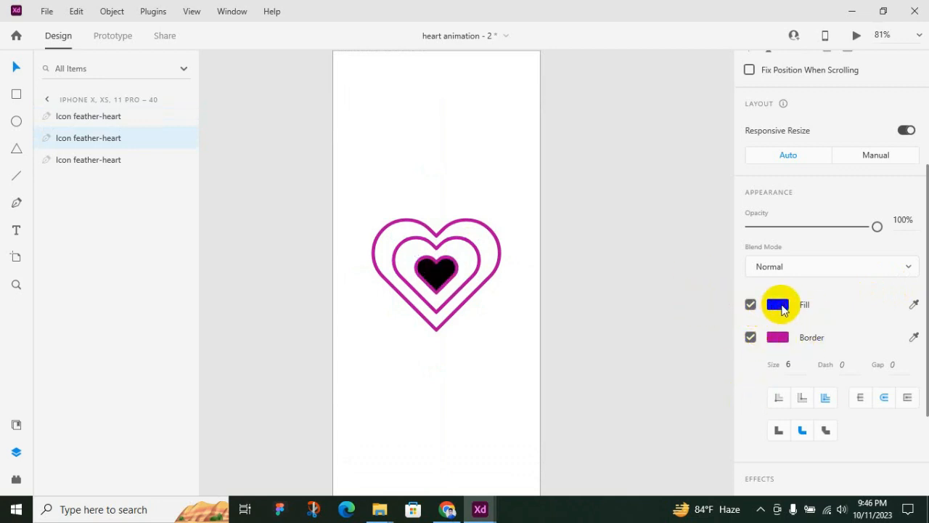
pyautogui.click(778, 304)
pyautogui.click(631, 398)
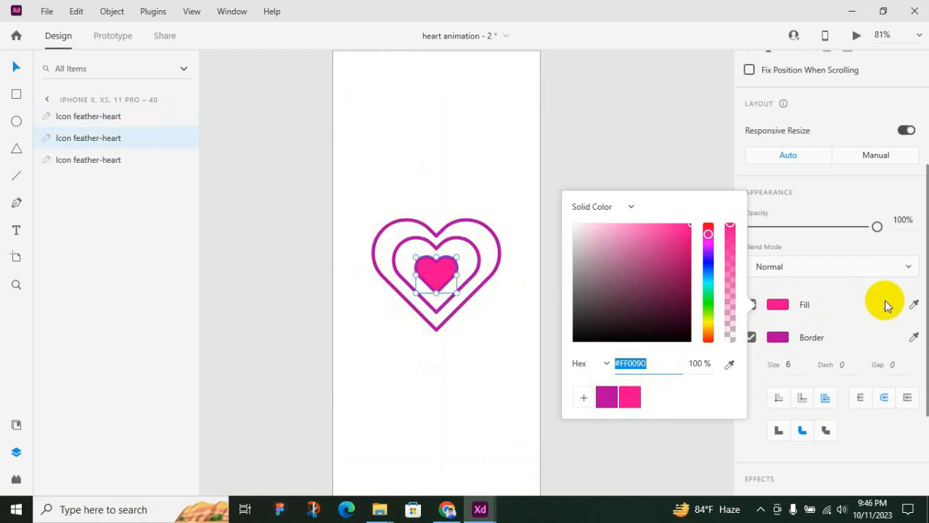
pyautogui.click(777, 308)
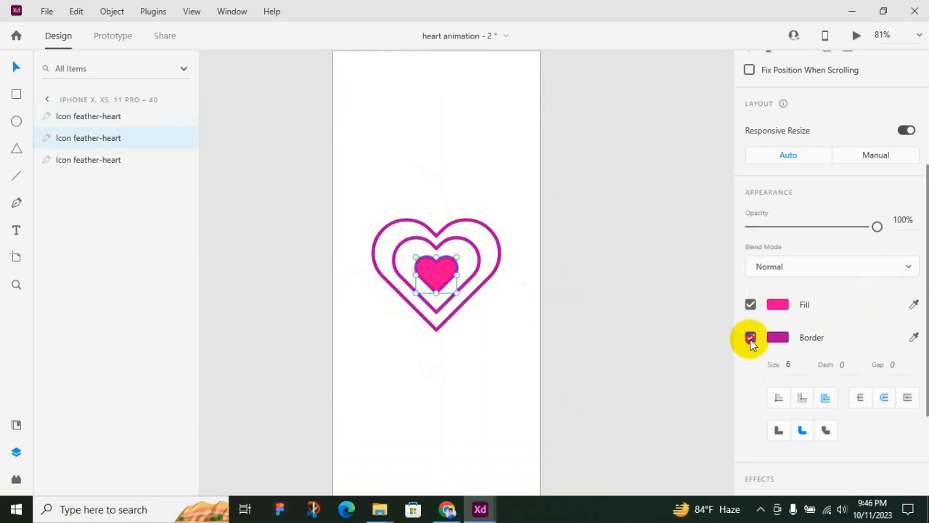
pyautogui.click(751, 339)
# Duplicate the filled pink heart, move the copy above the large outline and shrink it to about 18 × 15.
pyautogui.scroll(2, 434, 233)
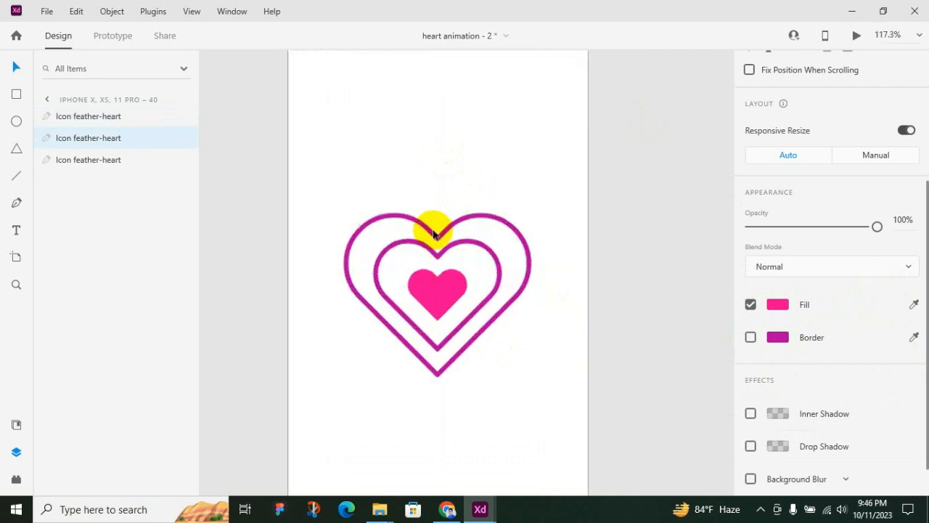
pyautogui.scroll(-2, 434, 218)
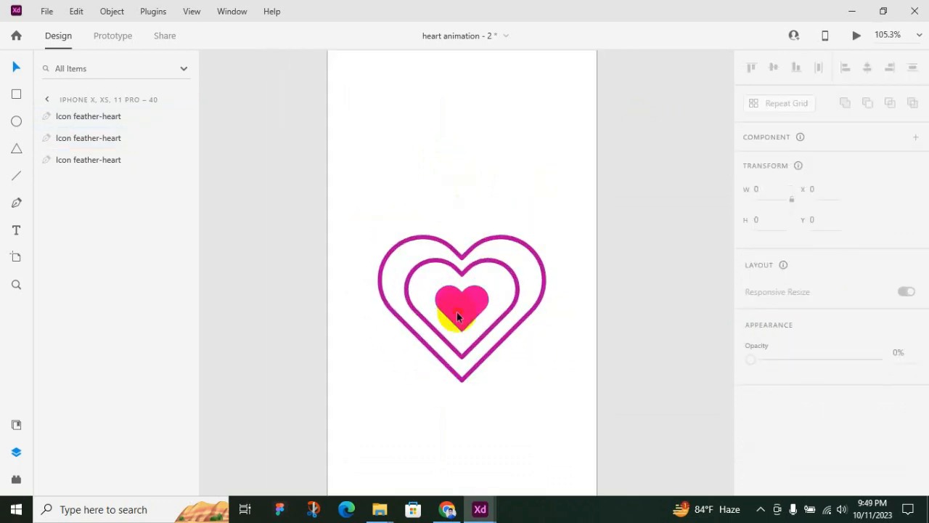
pyautogui.click(457, 314)
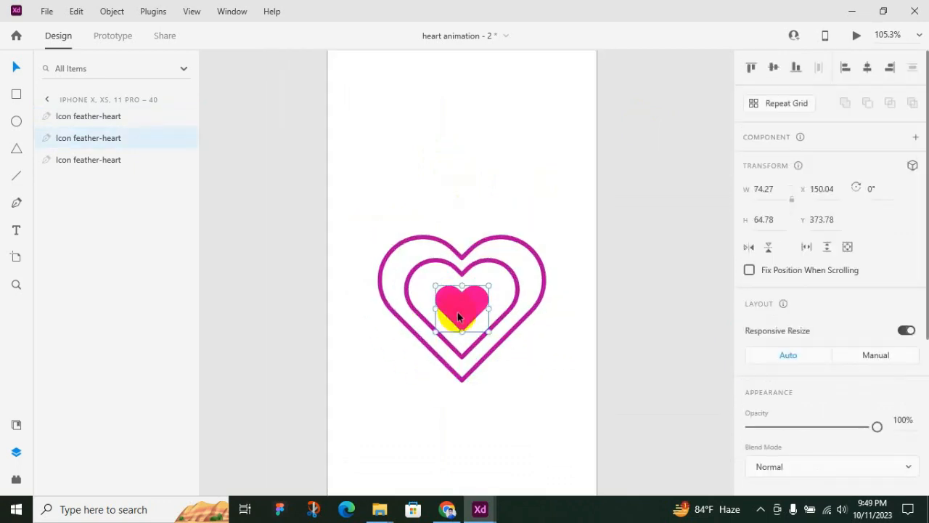
pyautogui.hotkey('ctrl', 'c')
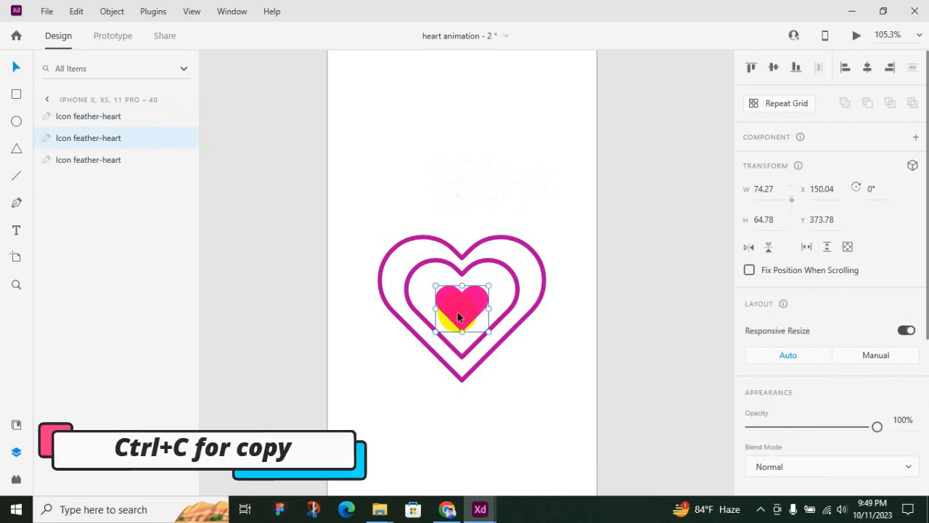
pyautogui.hotkey('ctrl', 'v')
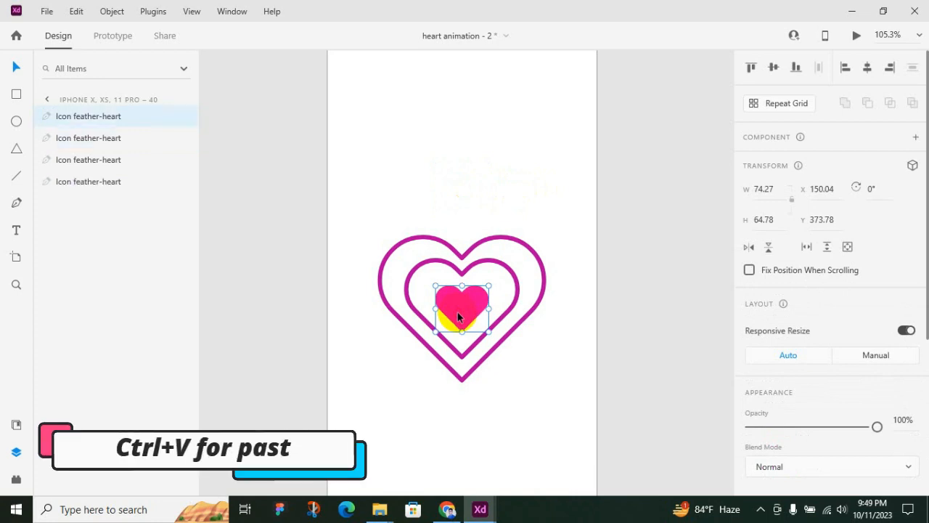
pyautogui.moveTo(458, 317); pyautogui.dragTo(464, 291)
pyautogui.moveTo(469, 205)
pyautogui.mouseDown()
pyautogui.moveTo(458, 186)
pyautogui.moveTo(484, 199)
pyautogui.moveTo(470, 188)
pyautogui.mouseUp()
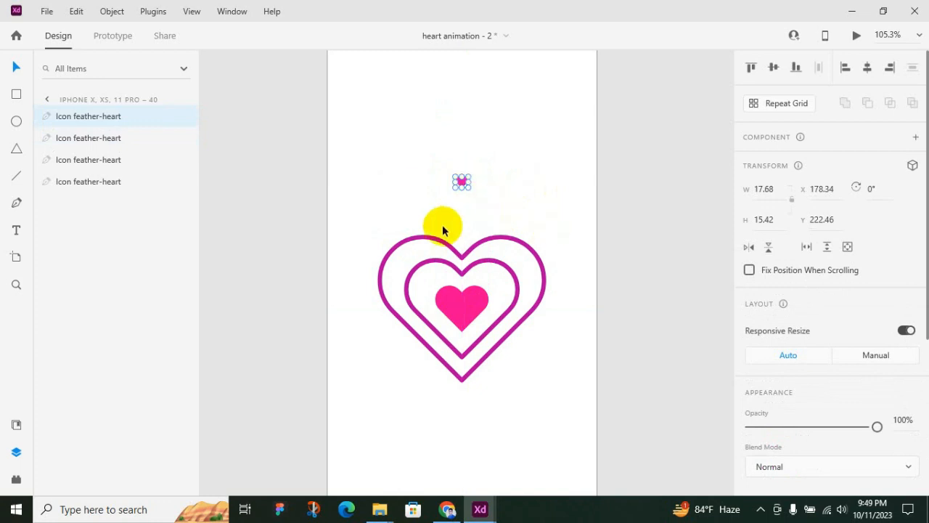
# Rotate the tiny heart to 45° and move it beyond the large heart's upper-right lobe, at about X 278, Y 262.
pyautogui.click(873, 187)
pyautogui.write('45')
pyautogui.press('Return')
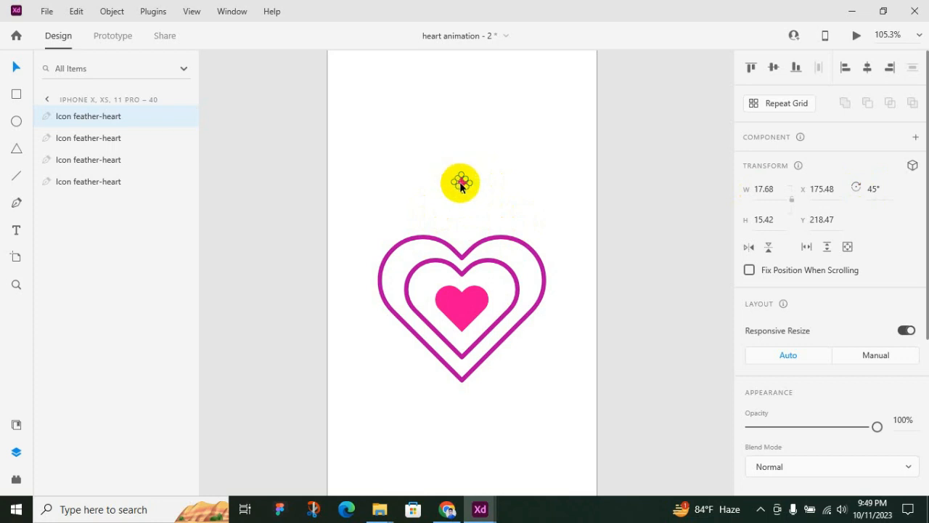
pyautogui.moveTo(461, 186); pyautogui.dragTo(534, 215)
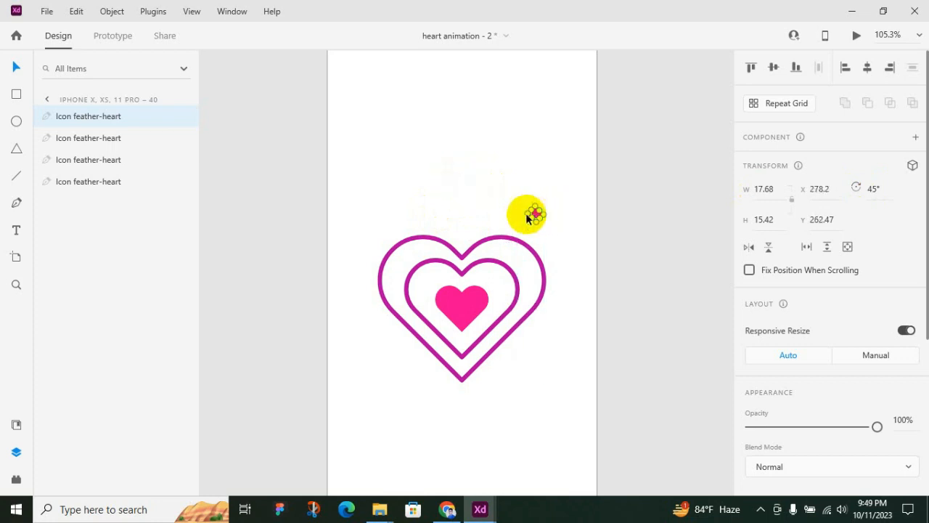
pyautogui.click(568, 176)
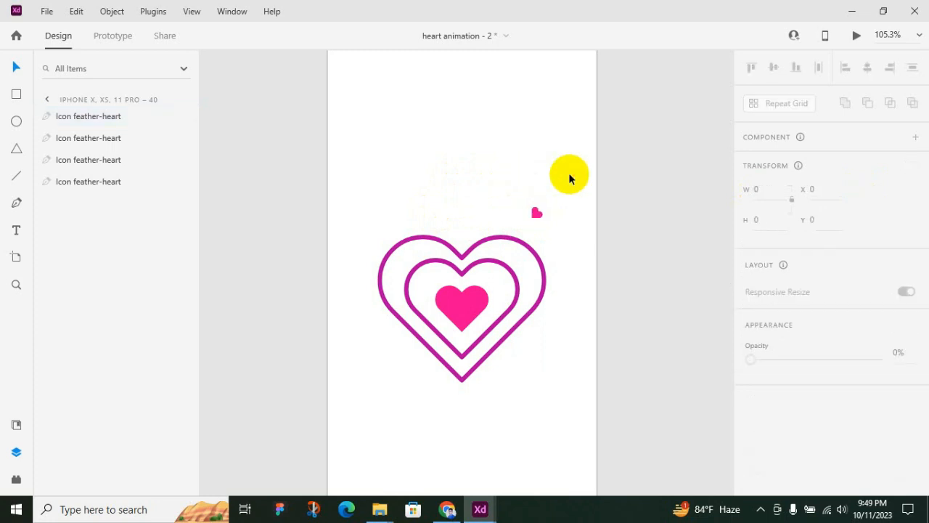
# Duplicate the tiny rotated heart diagonally up and to the right, at about X 302, Y 239.
pyautogui.keyDown('ctrl'); pyautogui.scroll(3, 528, 214); pyautogui.keyUp('ctrl')
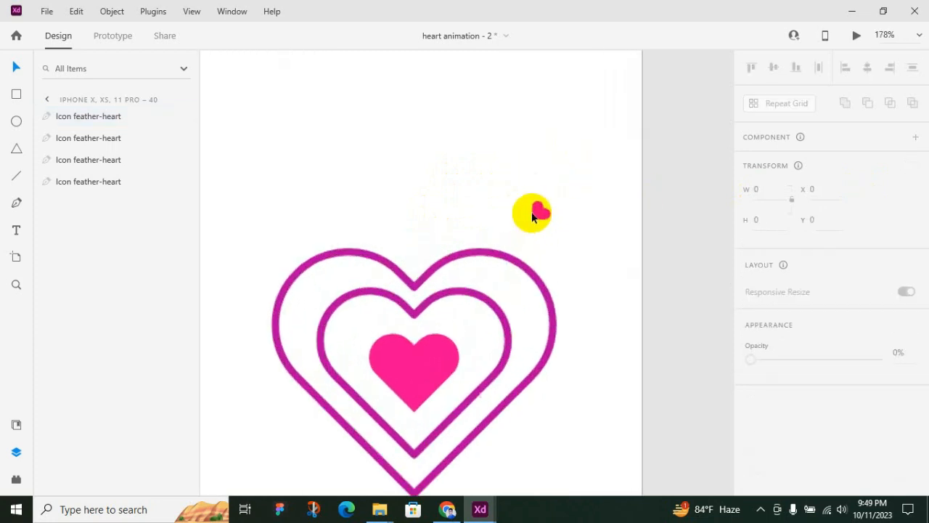
pyautogui.keyDown('ctrl'); pyautogui.scroll(-2, 559, 187); pyautogui.keyUp('ctrl')
pyautogui.click(543, 194)
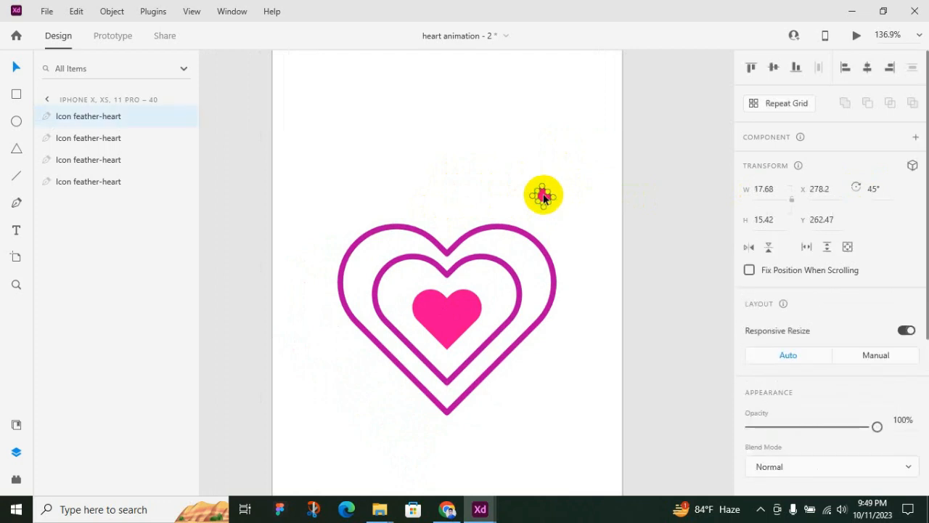
pyautogui.keyDown('alt'); pyautogui.moveTo(543, 194); pyautogui.dragTo(566, 172); pyautogui.keyUp('alt')
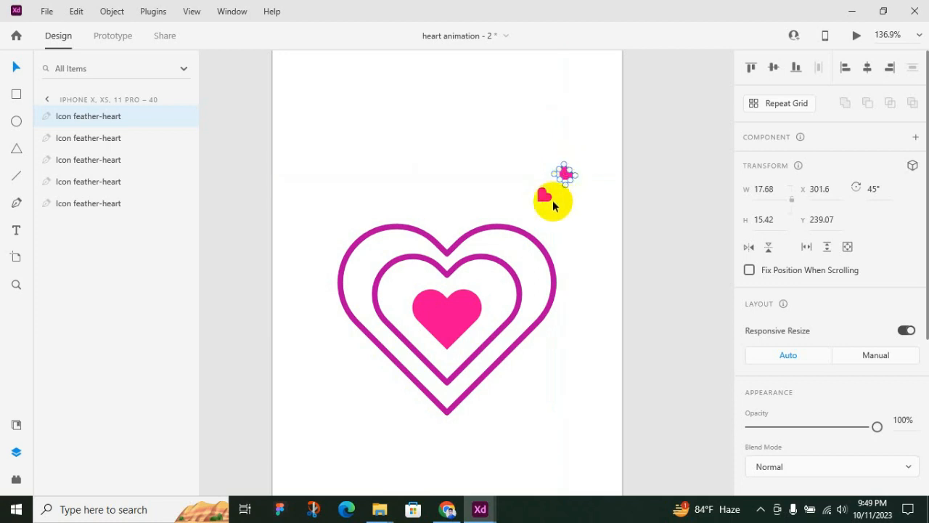
# Fill the lower tiny heart with the saved purple swatch and group it with the pink tiny heart.
pyautogui.click(544, 196)
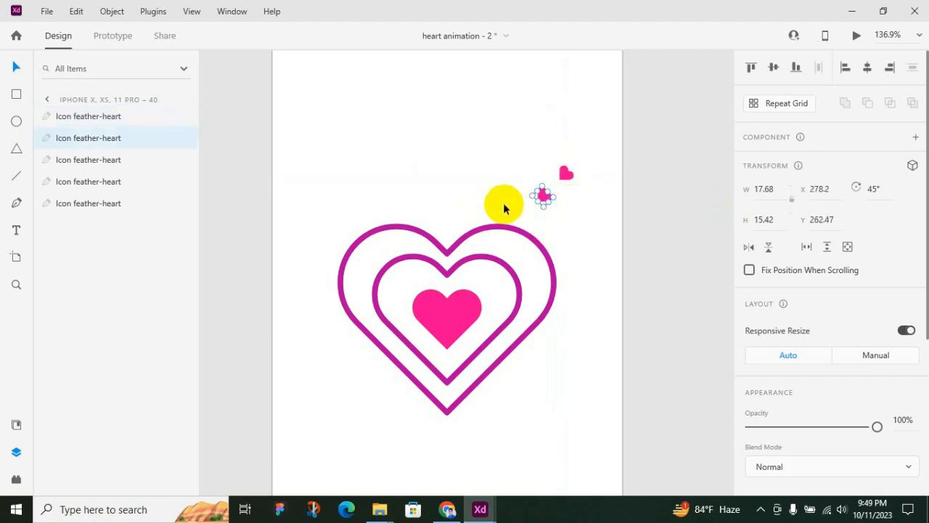
pyautogui.scroll(-5, 847, 347)
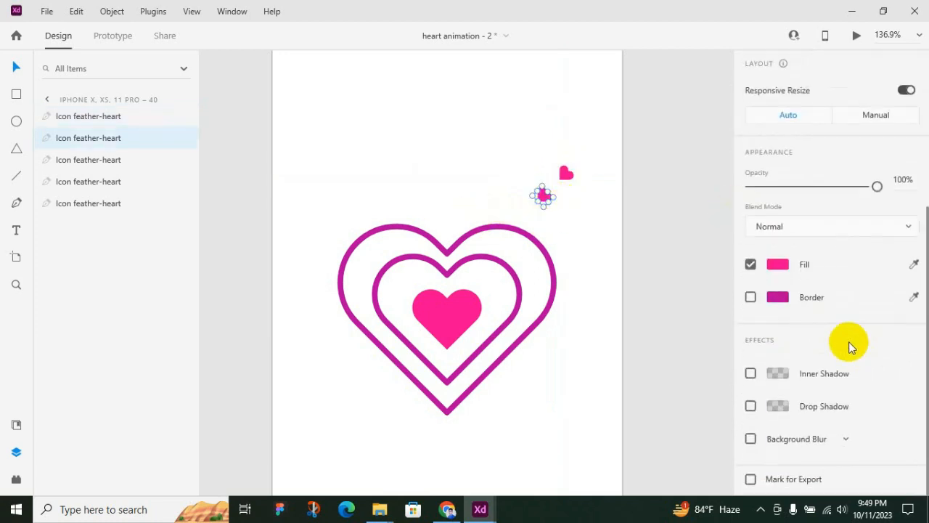
pyautogui.click(778, 265)
pyautogui.click(608, 357)
pyautogui.click(821, 265)
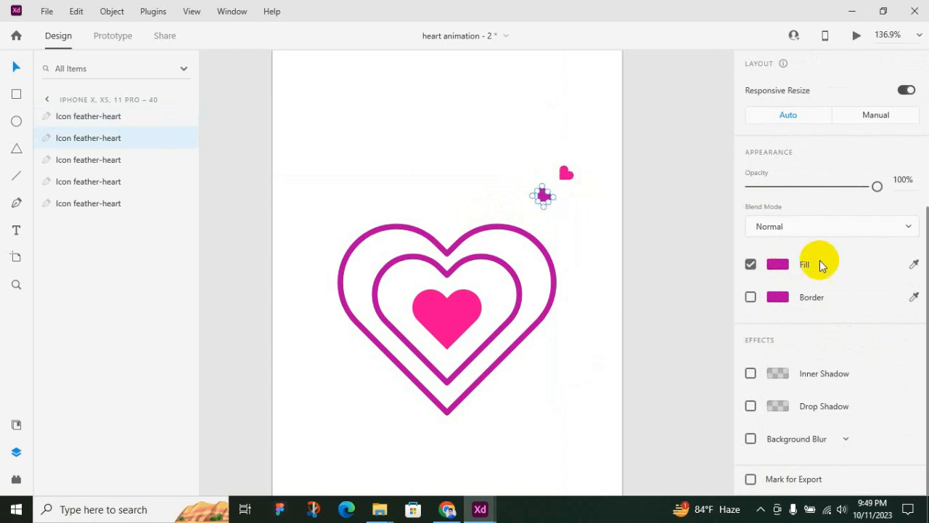
pyautogui.keyDown('shift'); pyautogui.click(566, 172); pyautogui.keyUp('shift')
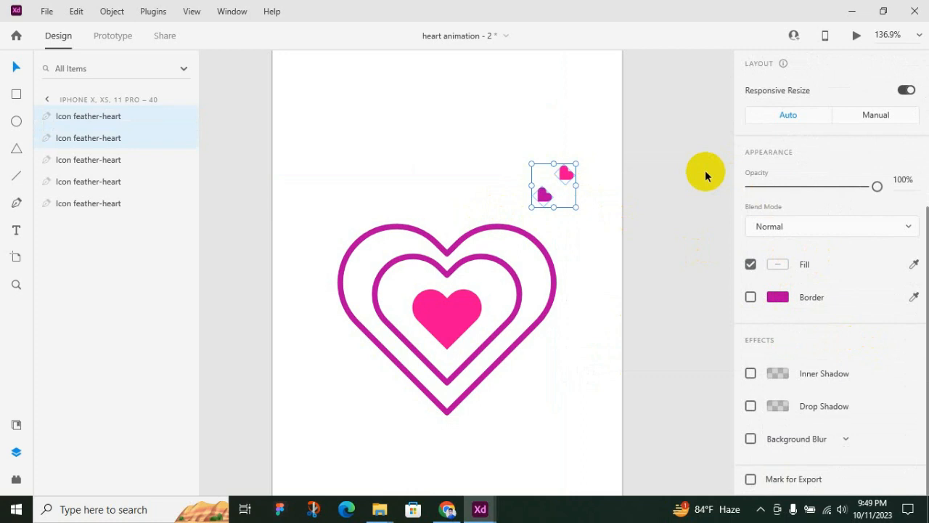
pyautogui.hotkey('ctrl', 'g')
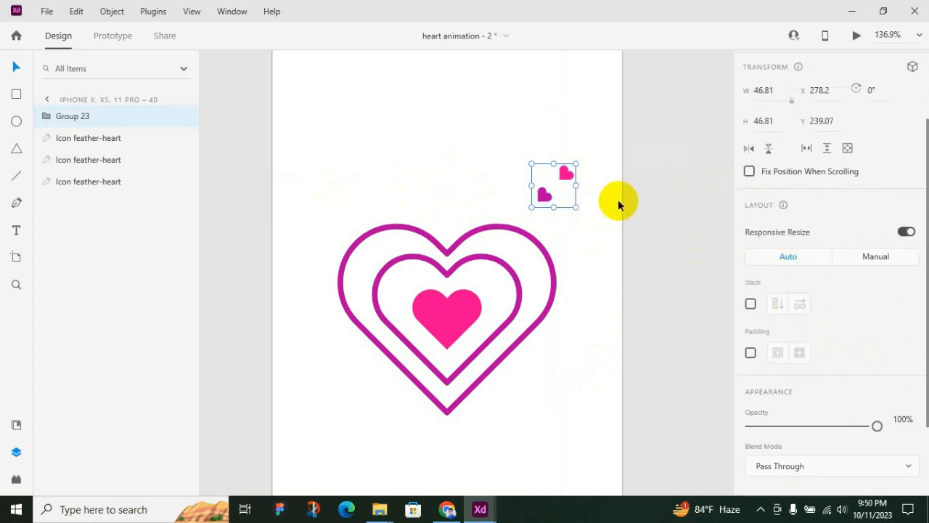
# Copy the tiny heart pair, flip the copy horizontally and move it straight across to the opposite side of the large heart, at X 49.35.
pyautogui.hotkey('ctrl', 'c')
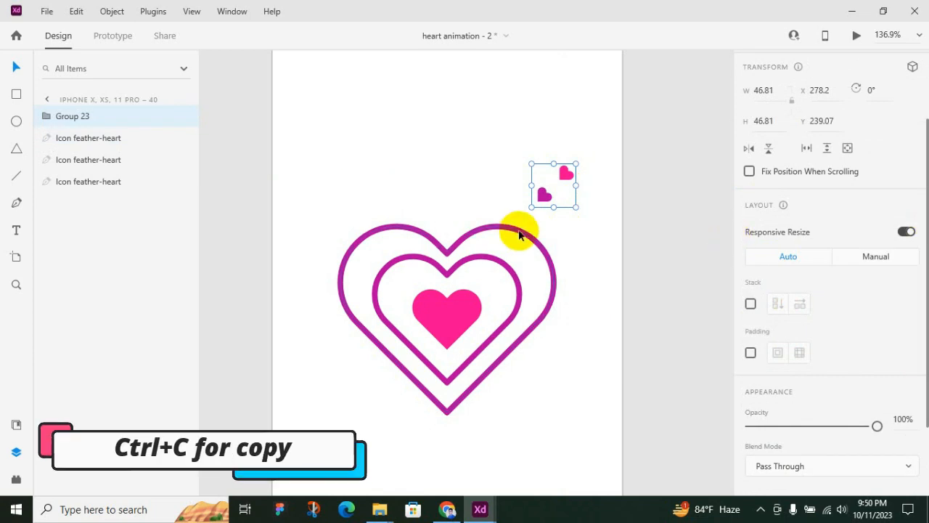
pyautogui.hotkey('ctrl', 'v')
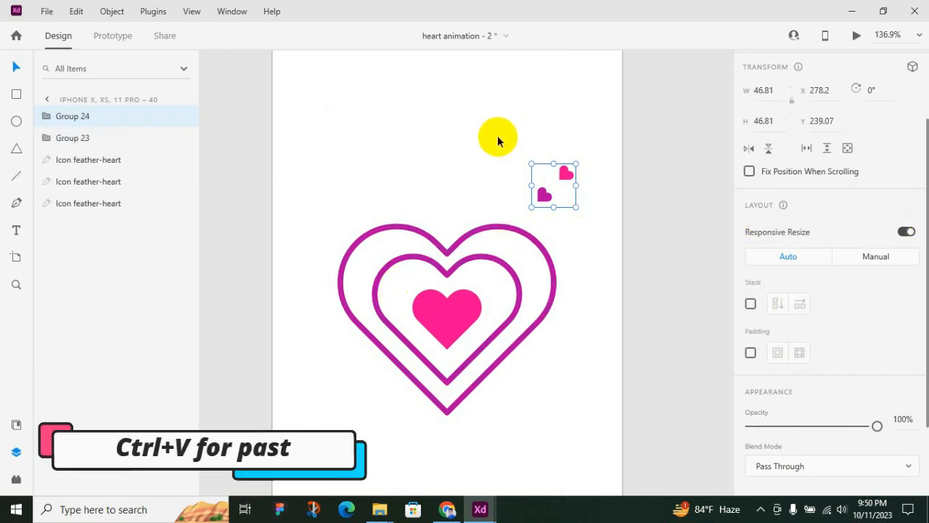
pyautogui.scroll(3, 770, 204)
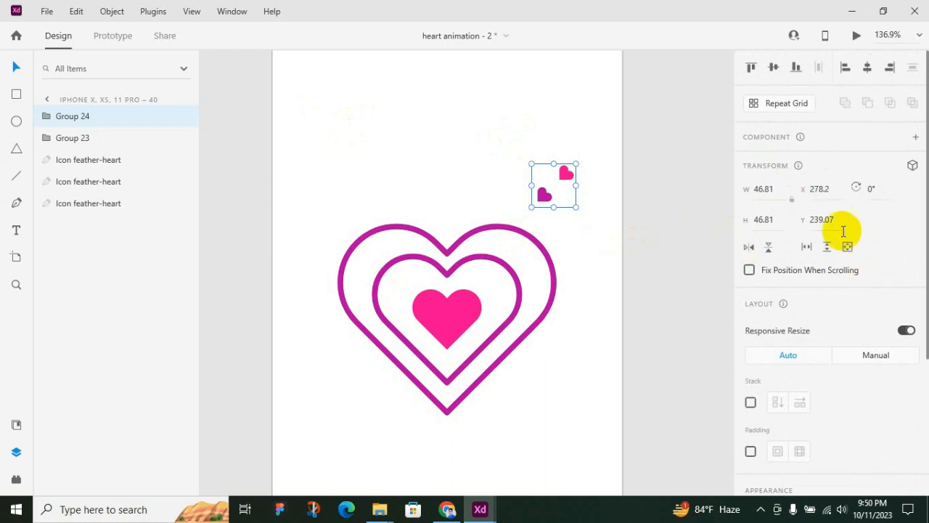
pyautogui.click(749, 249)
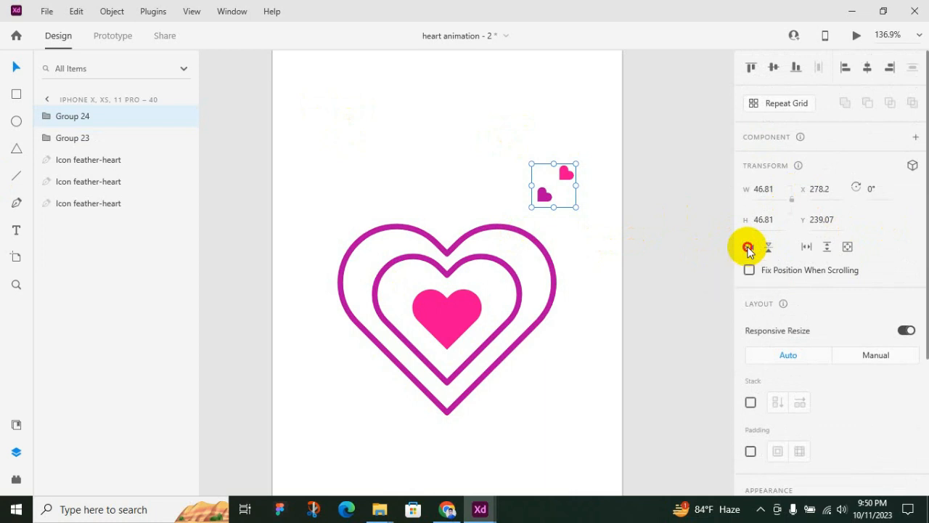
pyautogui.moveTo(563, 198); pyautogui.dragTo(353, 199)
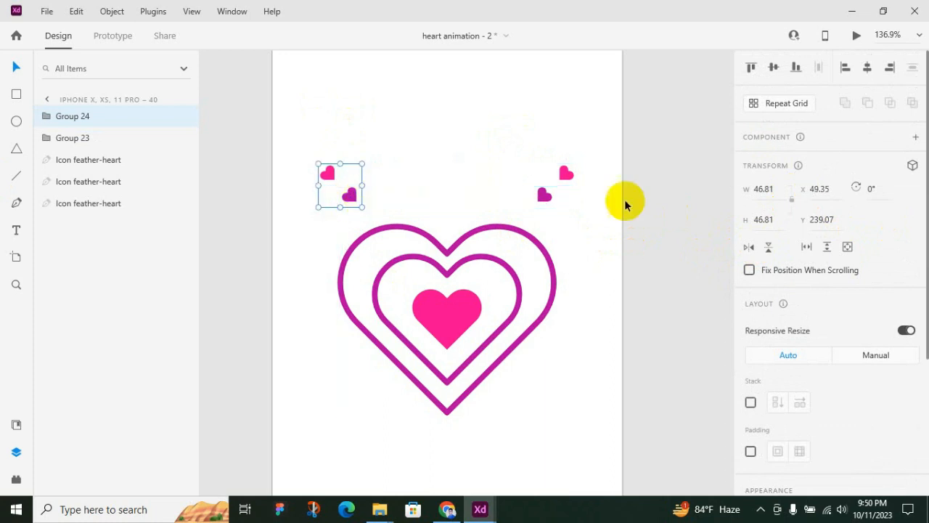
# Copy both upper tiny heart pairs together, flip the copies vertically and move them straight down below the large heart, at Y 491.24.
pyautogui.moveTo(546, 197); pyautogui.dragTo(541, 197)
pyautogui.keyDown('ctrl'); pyautogui.scroll(-2, 596, 112); pyautogui.keyUp('ctrl')
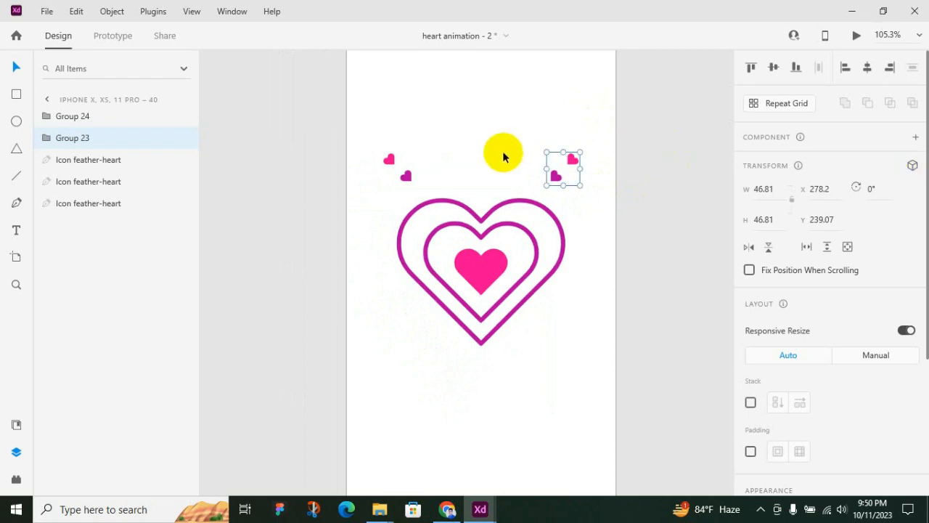
pyautogui.keyDown('shift'); pyautogui.click(408, 175); pyautogui.keyUp('shift')
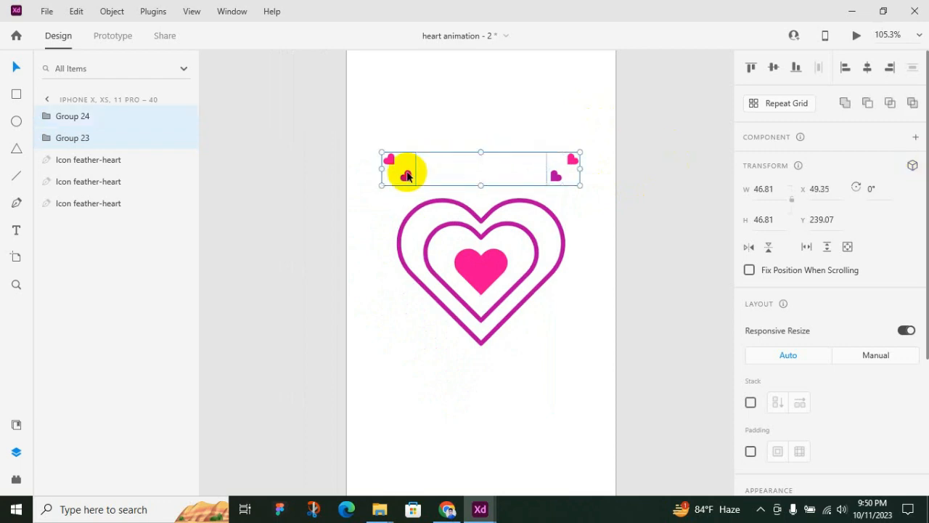
pyautogui.hotkey('ctrl', 'c')
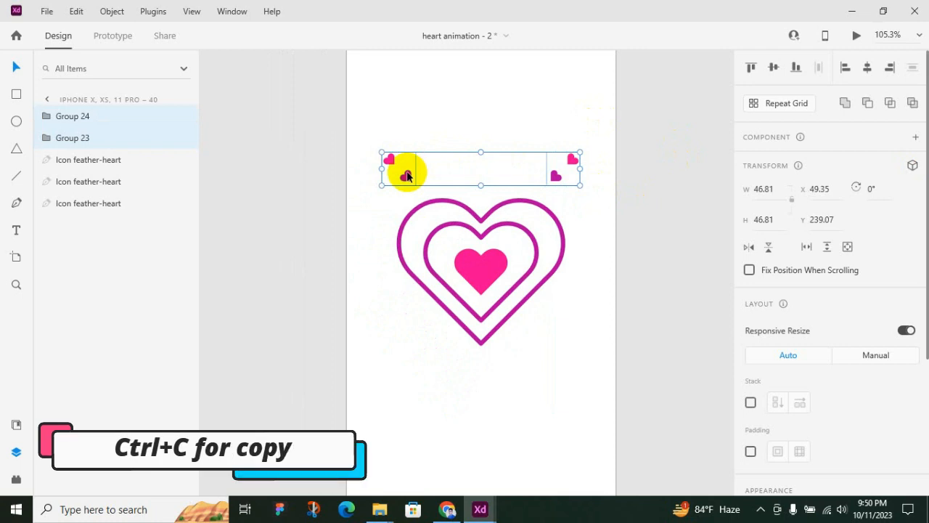
pyautogui.hotkey('ctrl', 'v')
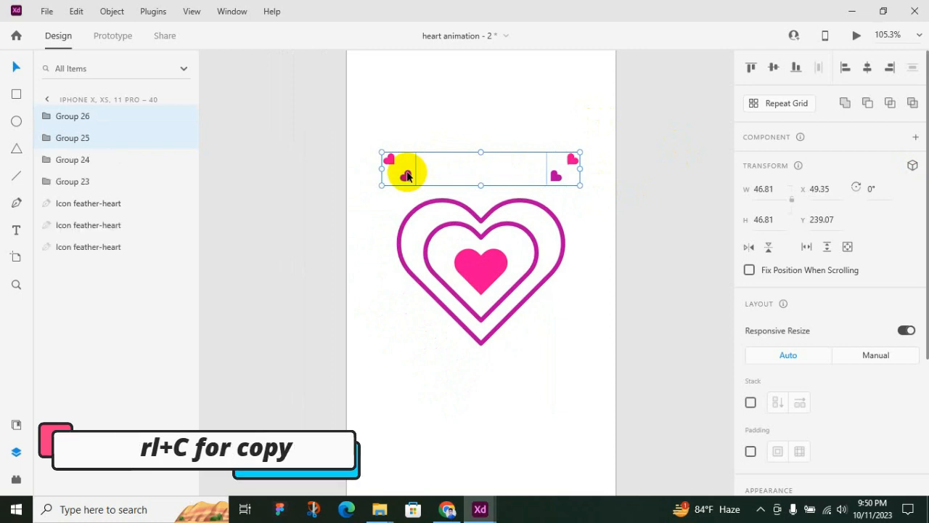
pyautogui.click(768, 250)
pyautogui.moveTo(571, 183); pyautogui.dragTo(577, 362)
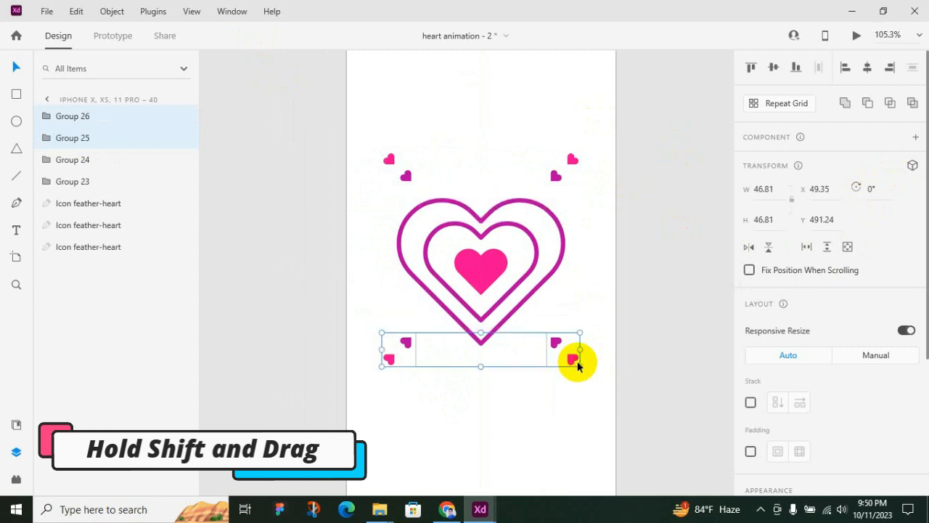
pyautogui.click(583, 277)
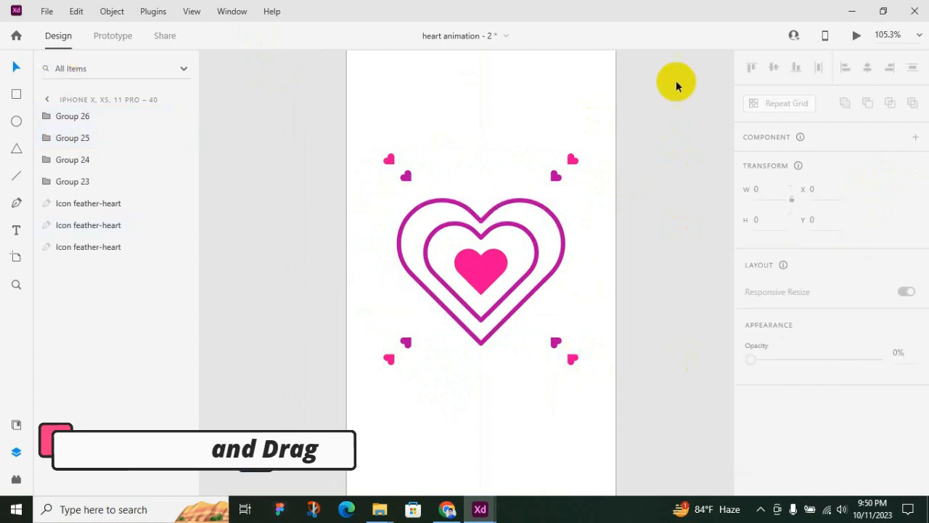
# Duplicate the artboard iPhone X, XS, 11 Pro – 40 twice.
pyautogui.scroll(2, 429, 208)
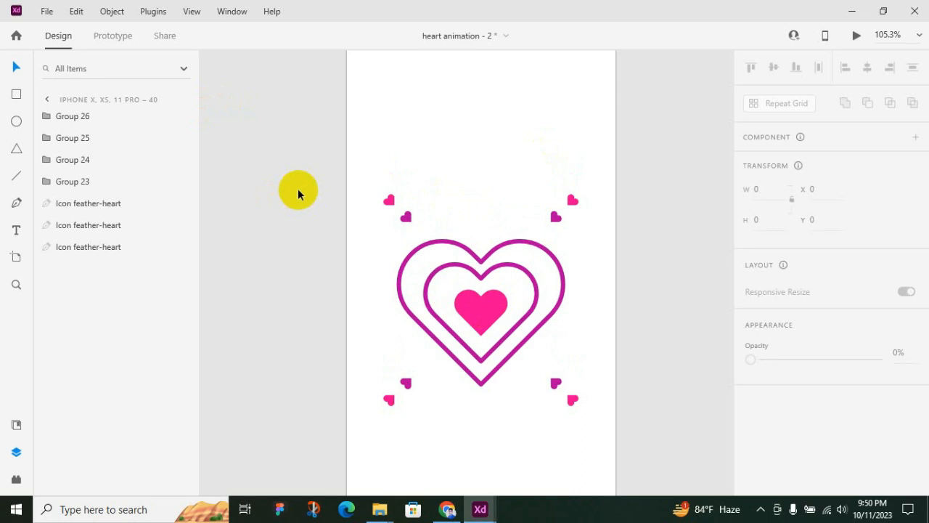
pyautogui.scroll(-2, 240, 170)
pyautogui.scroll(2, 359, 149)
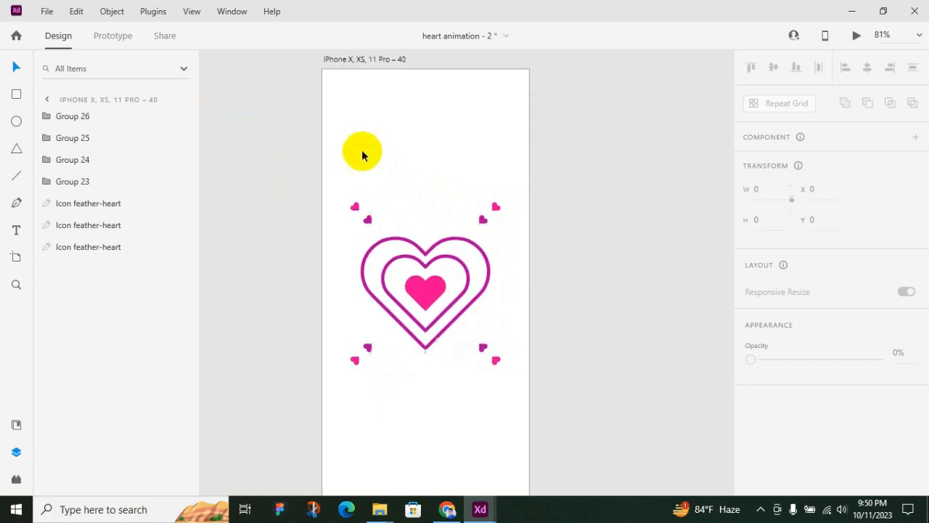
pyautogui.scroll(-2, 316, 142)
pyautogui.scroll(-1, 340, 133)
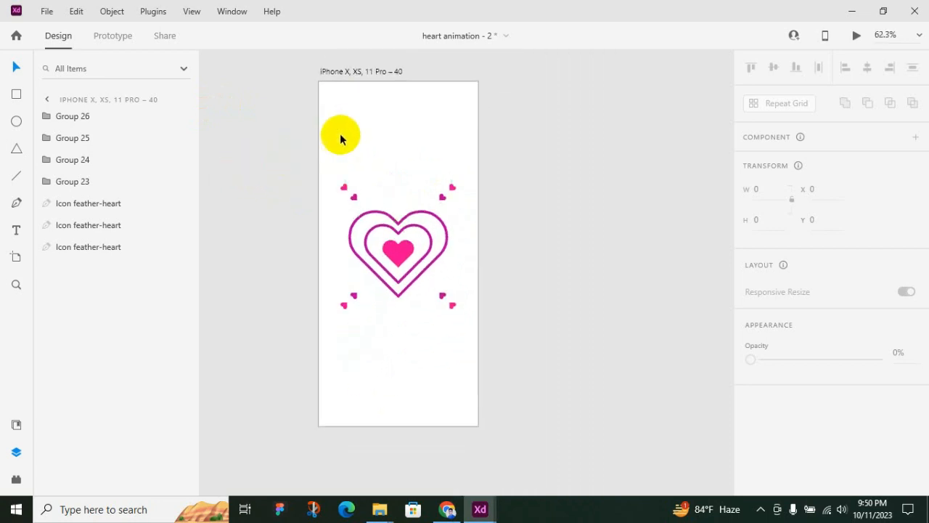
pyautogui.click(360, 72)
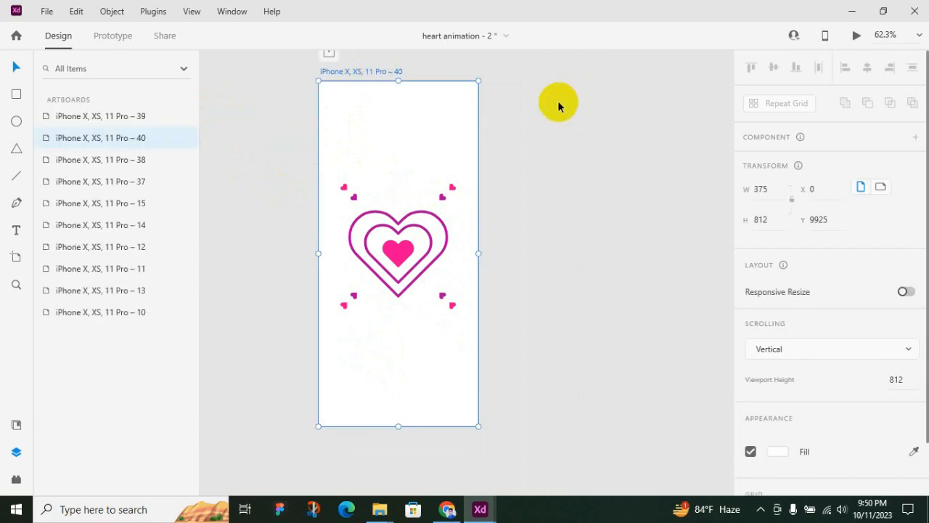
pyautogui.hotkey('ctrl', 'd')
pyautogui.hotkey('ctrl', 'd')
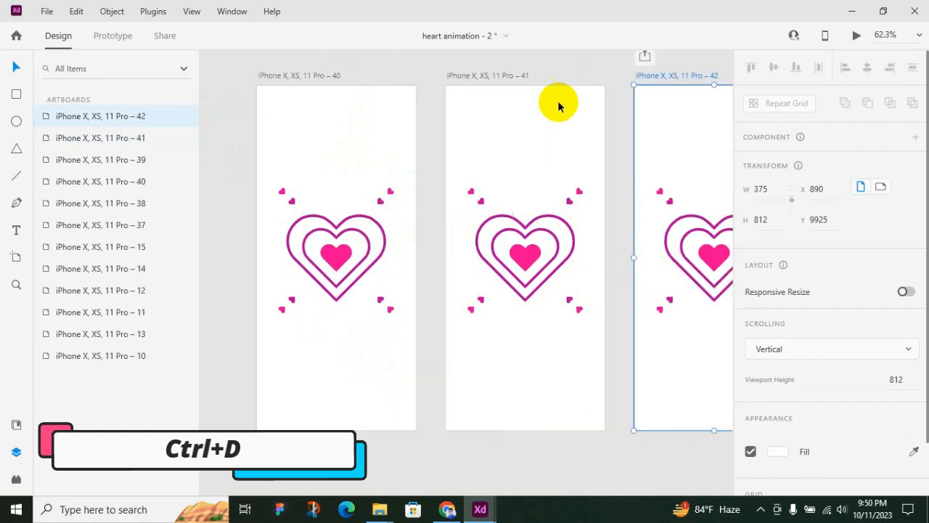
# On artboard 40, shrink the inner heart outline around its centre to about 74 × 65, matching the filled pink heart.
pyautogui.scroll(-3, 674, 98)
pyautogui.scroll(3, 468, 106)
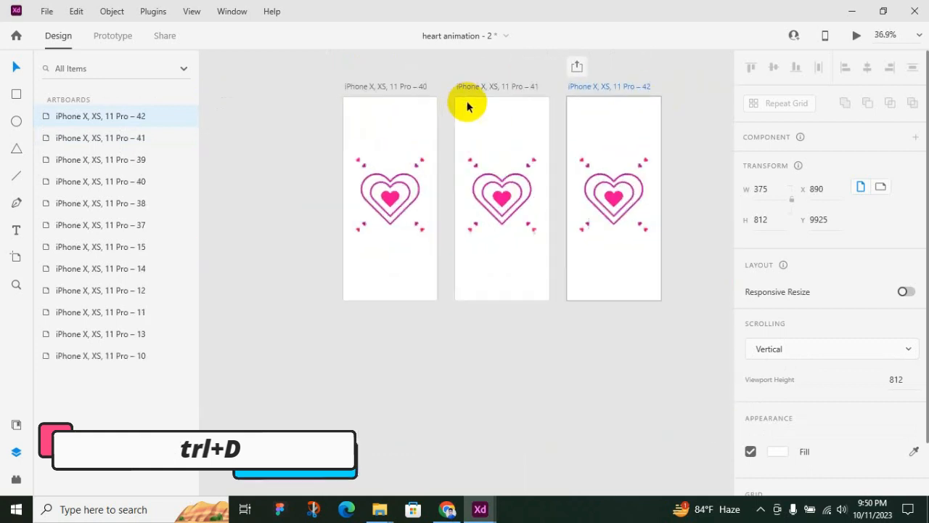
pyautogui.click(473, 124)
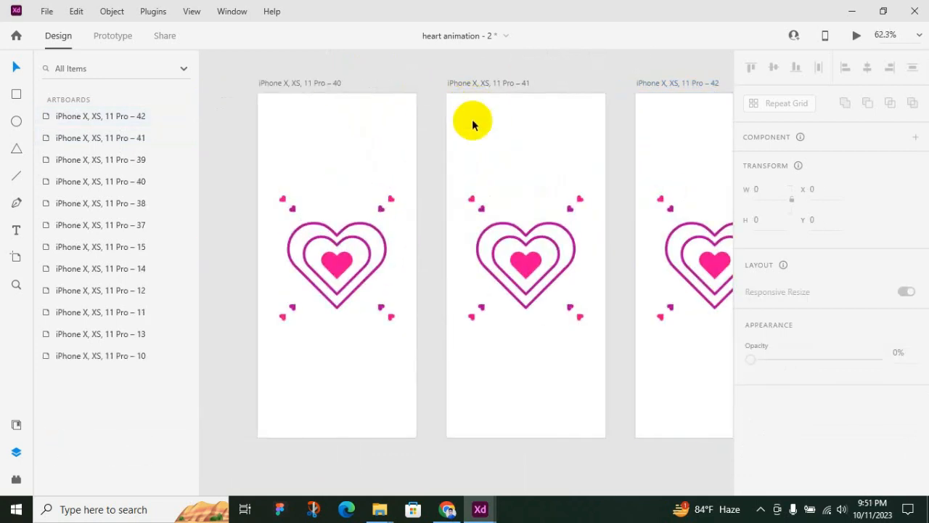
pyautogui.scroll(3, 334, 263)
pyautogui.scroll(2, 322, 263)
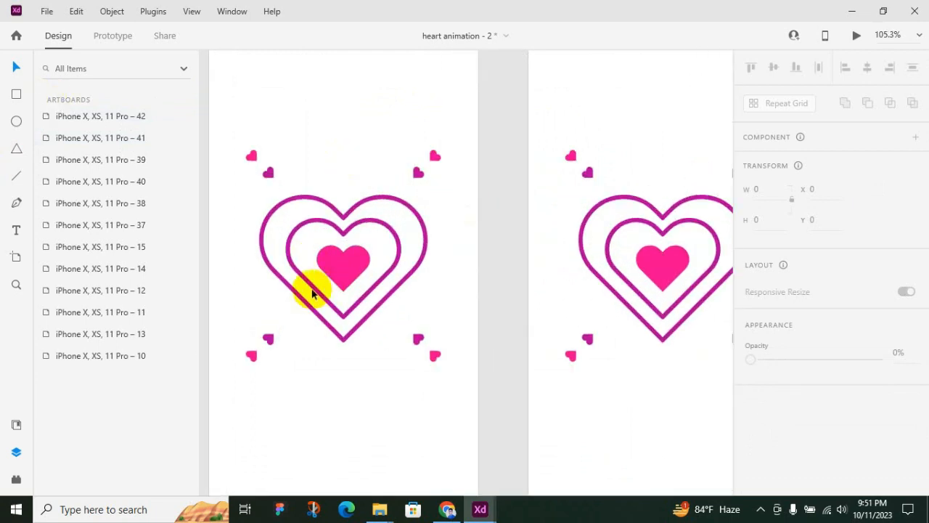
pyautogui.scroll(2, 266, 257)
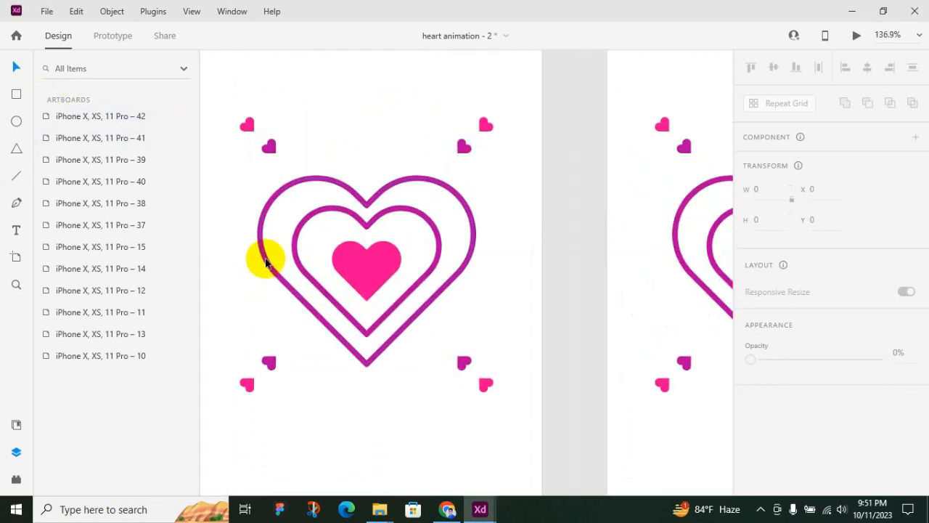
pyautogui.hscroll(-2, 464, 232)
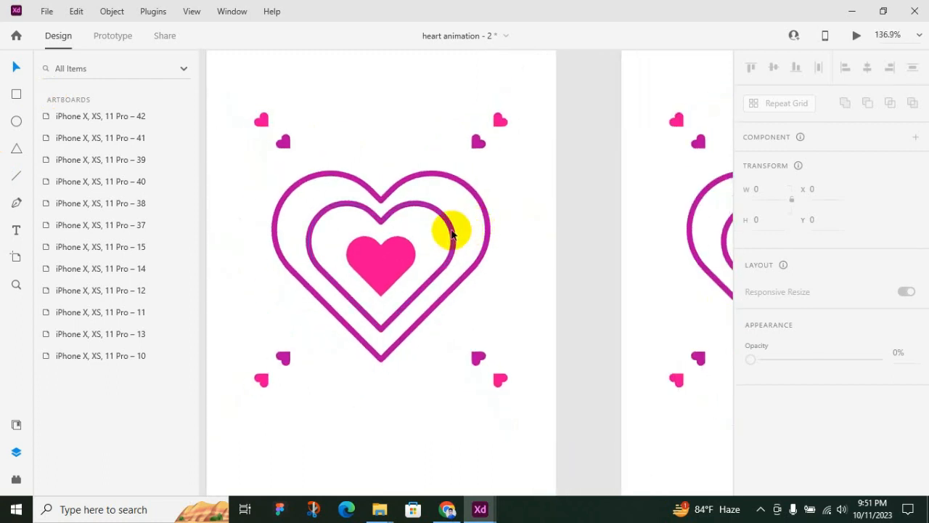
pyautogui.click(450, 232)
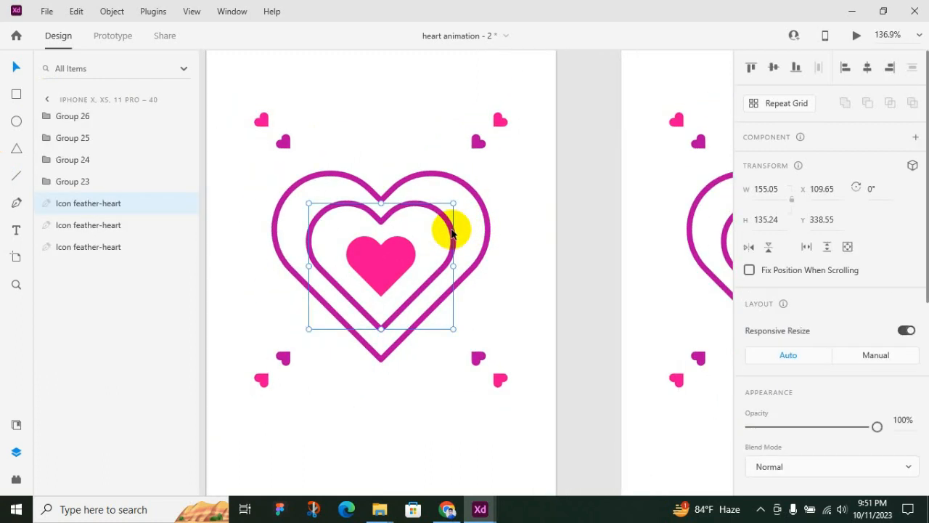
pyautogui.press('alt')
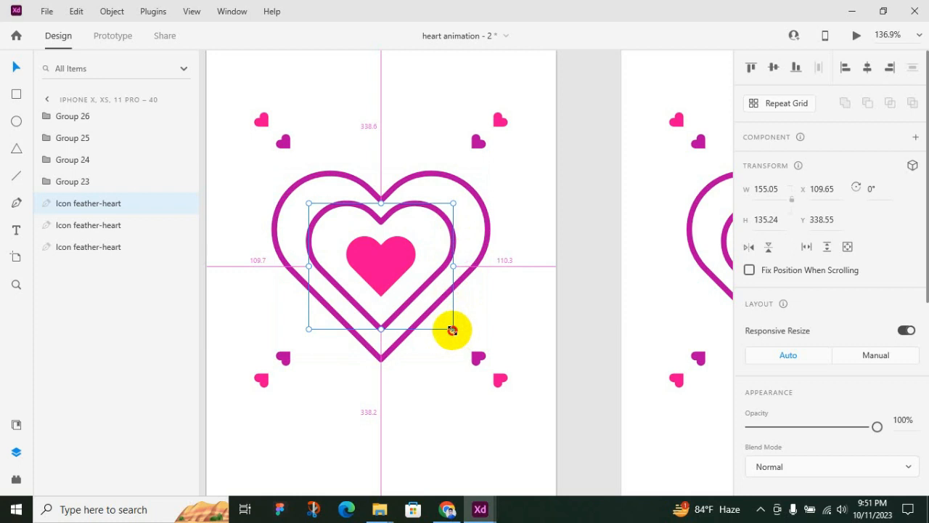
pyautogui.moveTo(452, 330); pyautogui.dragTo(418, 296)
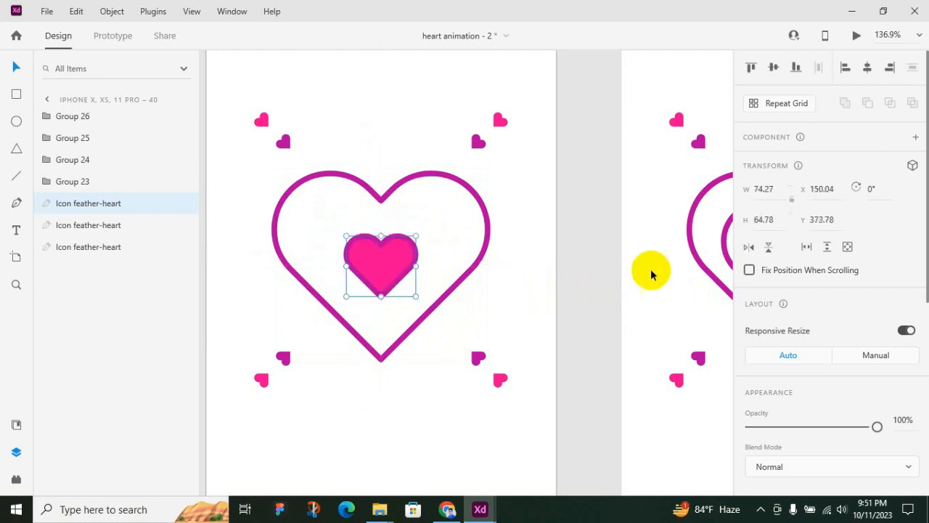
# Shrink the large outer heart outline around its centre to about 74 × 65, on top of the inner outline.
pyautogui.click(487, 223)
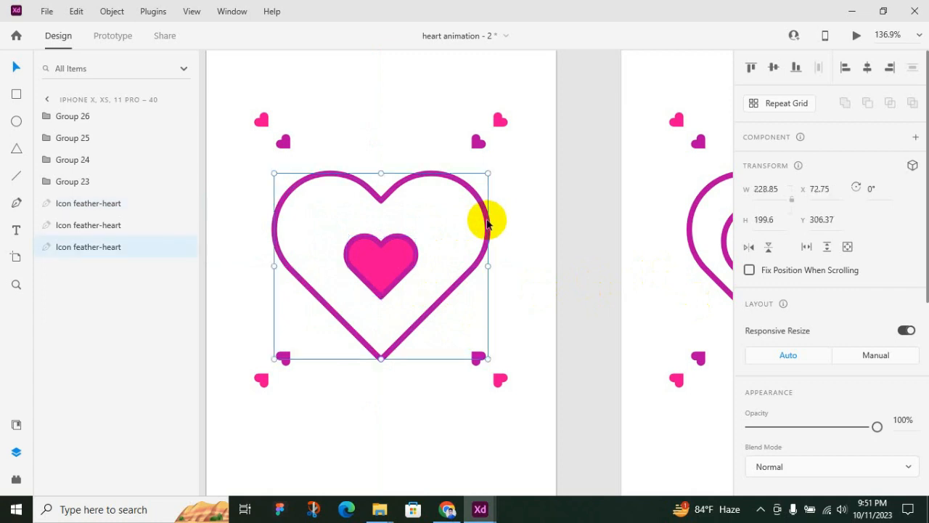
pyautogui.press('alt')
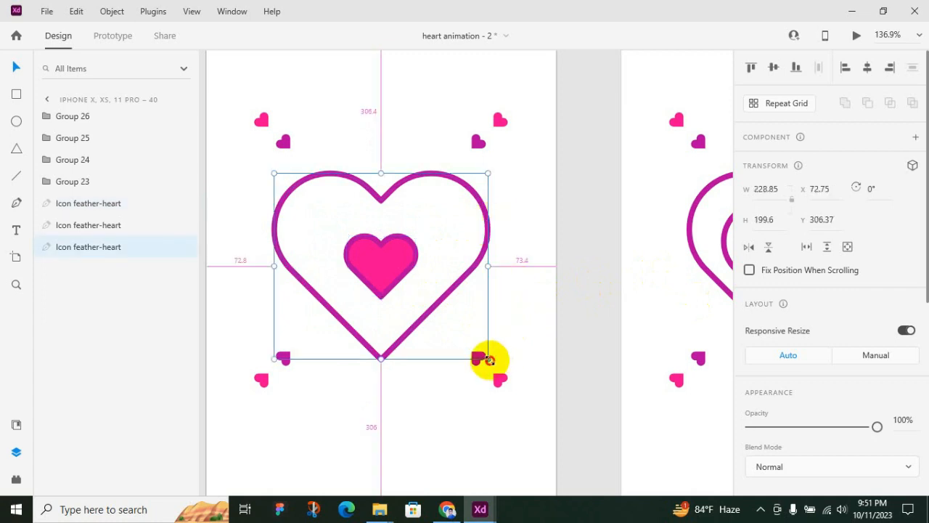
pyautogui.moveTo(489, 360); pyautogui.dragTo(435, 298)
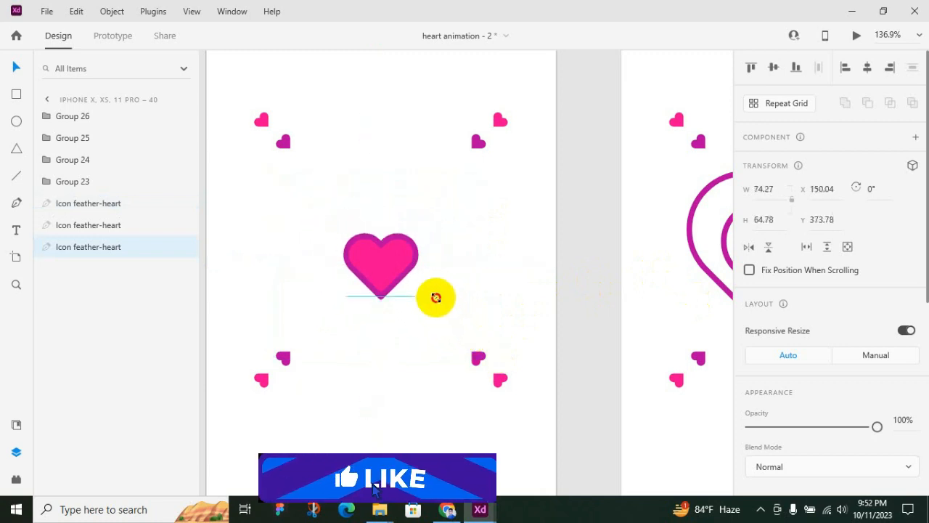
# Shrink the filled pink heart around its centre to a tiny heart inside the outlines and set its opacity to 0%.
pyautogui.click(376, 263)
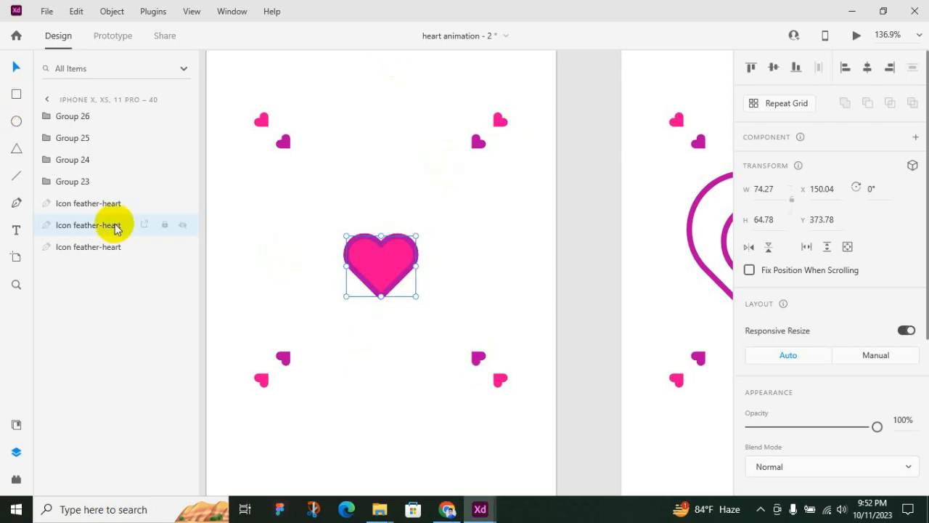
pyautogui.scroll(-3, 798, 351)
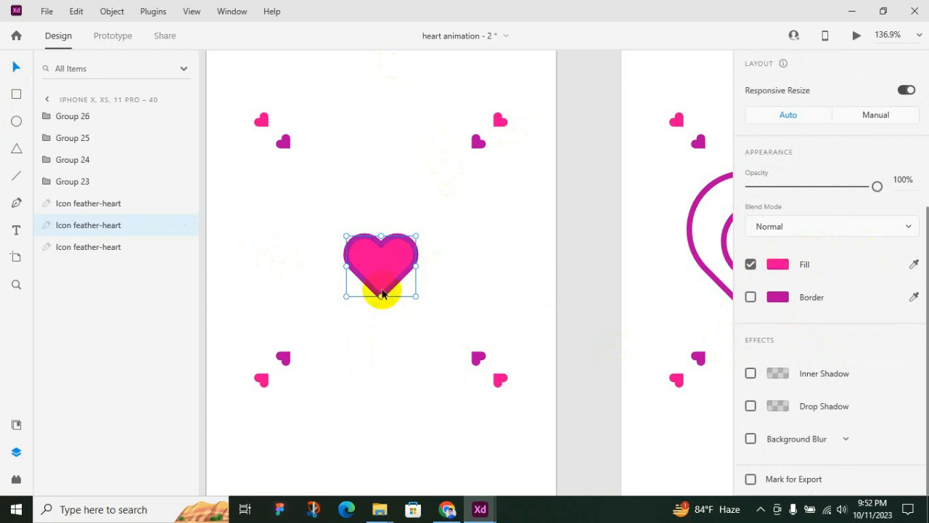
pyautogui.press('alt')
pyautogui.moveTo(412, 295); pyautogui.dragTo(403, 279)
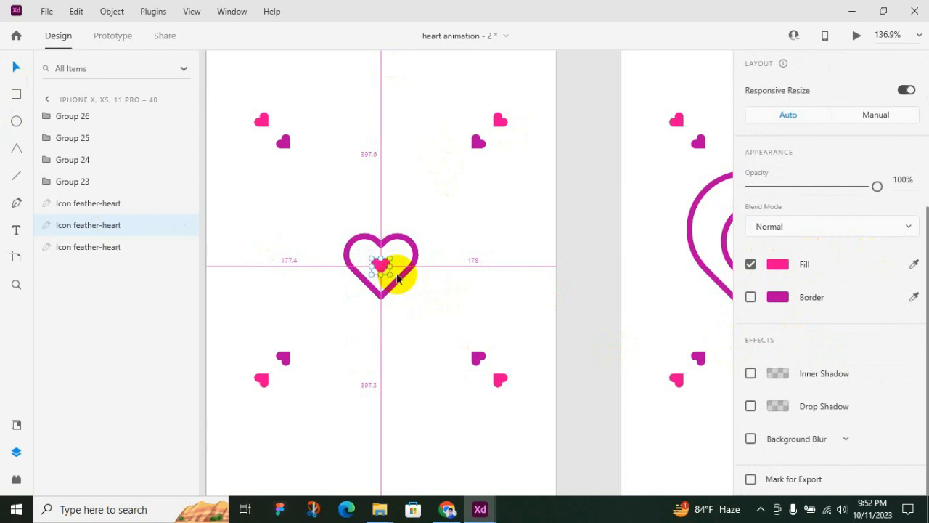
pyautogui.moveTo(877, 187); pyautogui.dragTo(697, 181)
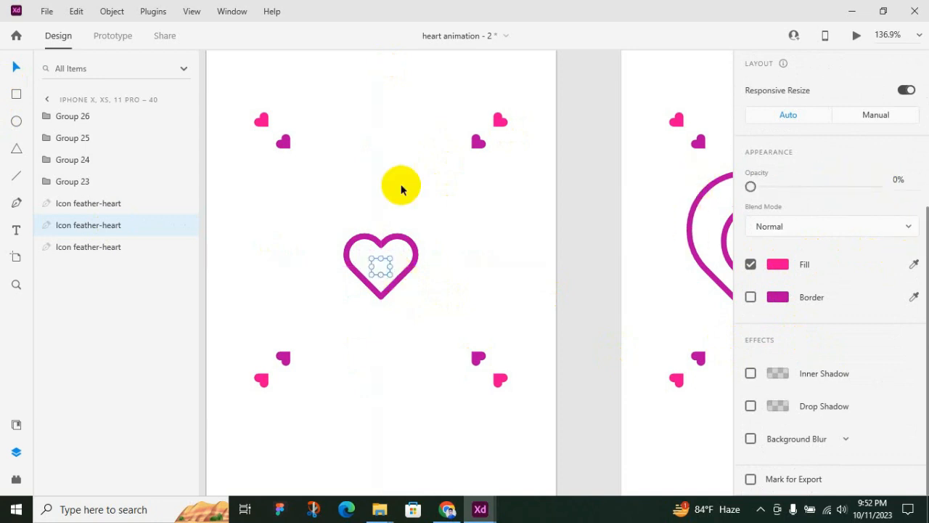
pyautogui.click(481, 213)
# On artboard iPhone X, XS, 11 Pro – 40, set the opacity of all four corner heart groups to 0%.
pyautogui.scroll(2, 481, 215)
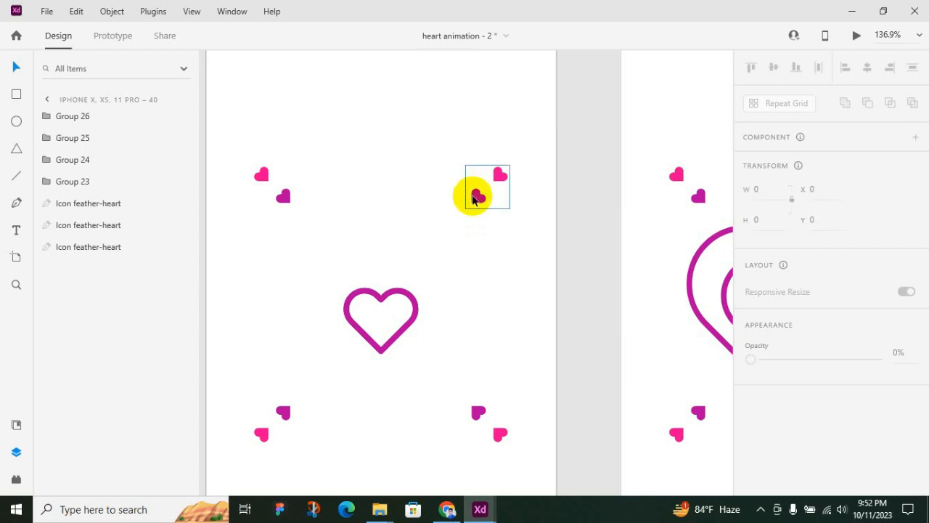
pyautogui.click(473, 197)
pyautogui.keyDown('shift'); pyautogui.click(278, 202); pyautogui.keyUp('shift')
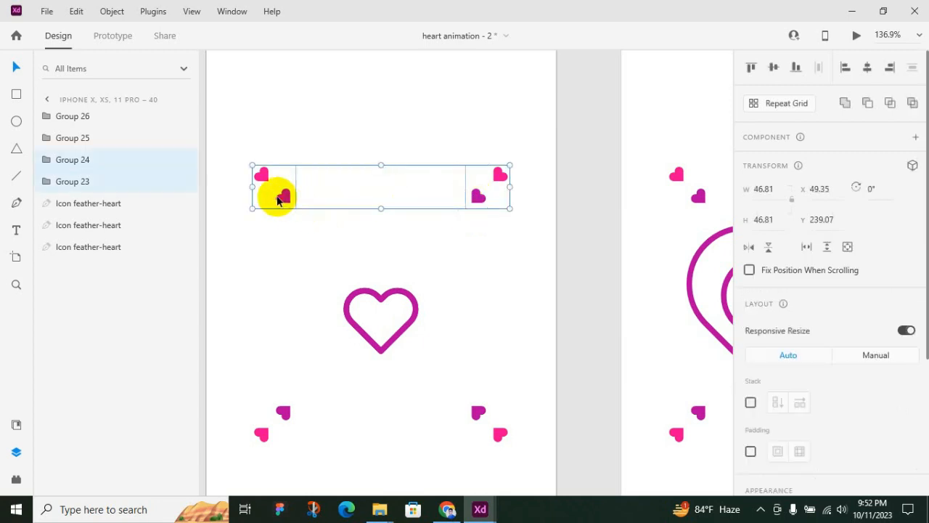
pyautogui.scroll(-2, 281, 201)
pyautogui.keyDown('shift'); pyautogui.click(284, 354); pyautogui.keyUp('shift')
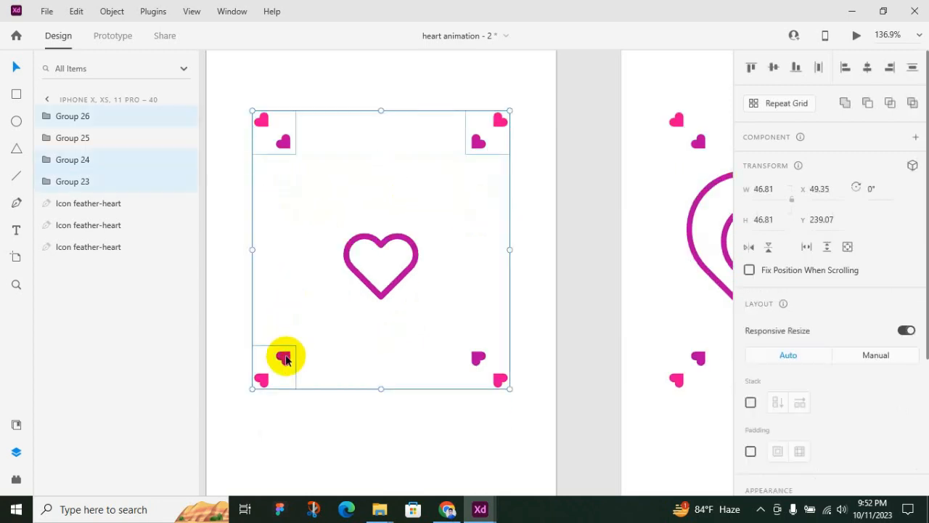
pyautogui.keyDown('shift'); pyautogui.click(476, 360); pyautogui.keyUp('shift')
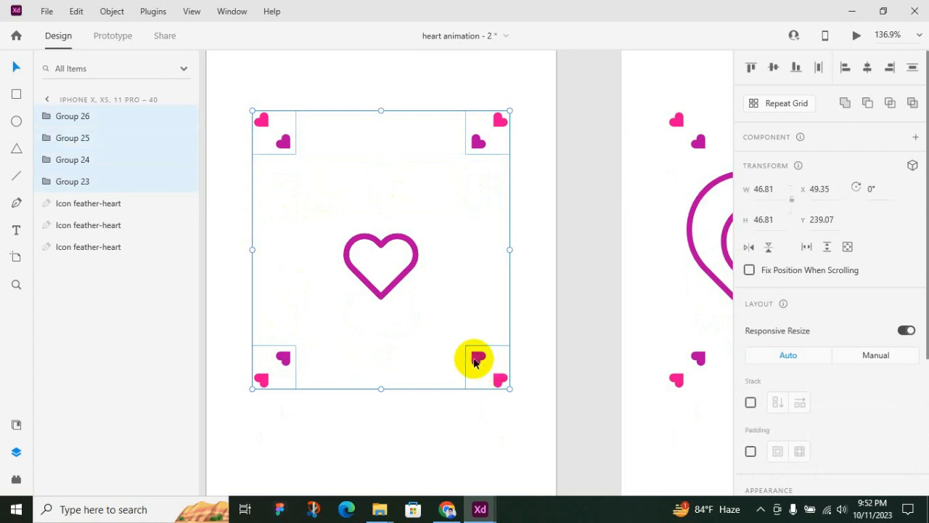
pyautogui.scroll(-4, 894, 284)
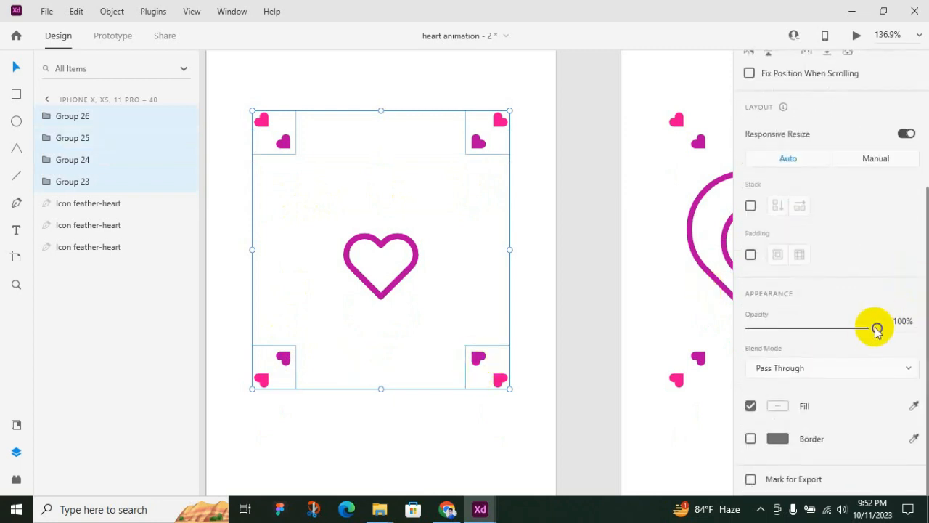
pyautogui.moveTo(877, 329); pyautogui.dragTo(726, 327)
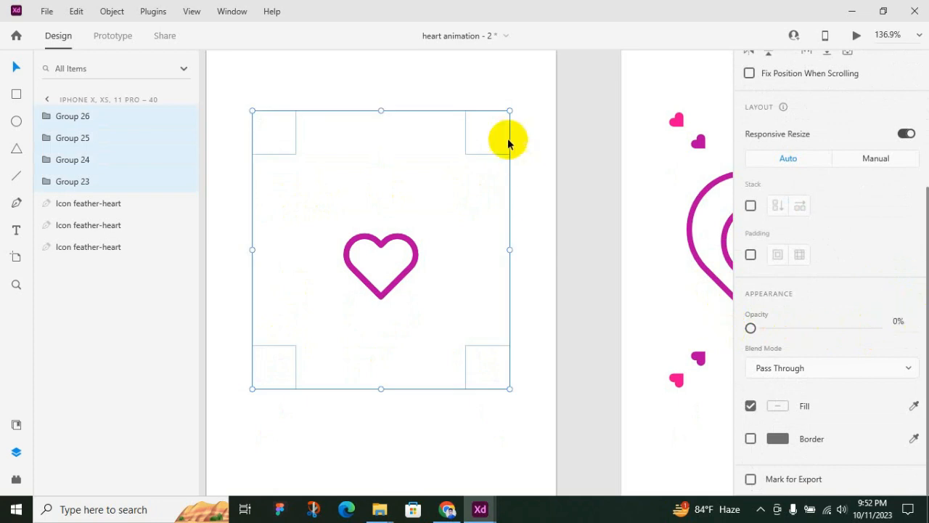
pyautogui.click(559, 155)
# On artboard 41, enlarge the filled pink heart around its centre to about 155 × 135, filling the inner heart outline.
pyautogui.scroll(-4, 280, 222)
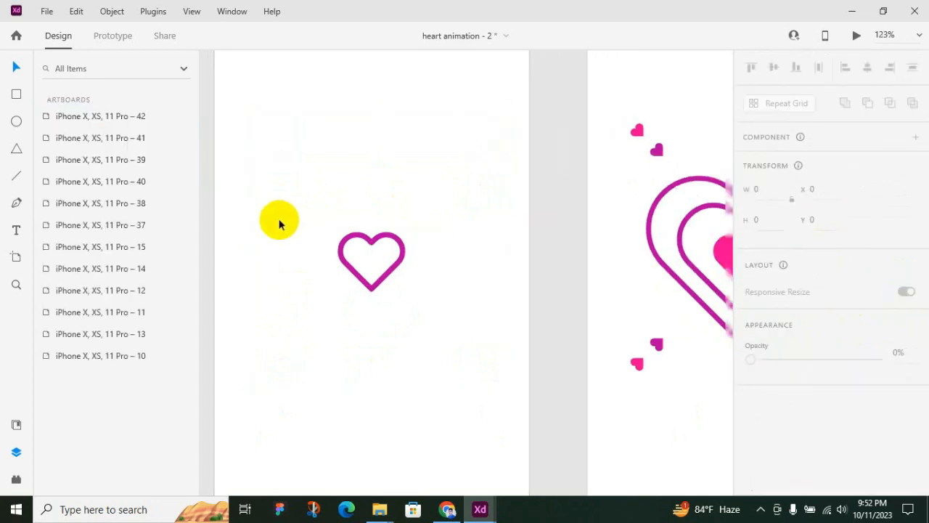
pyautogui.scroll(1, 413, 183)
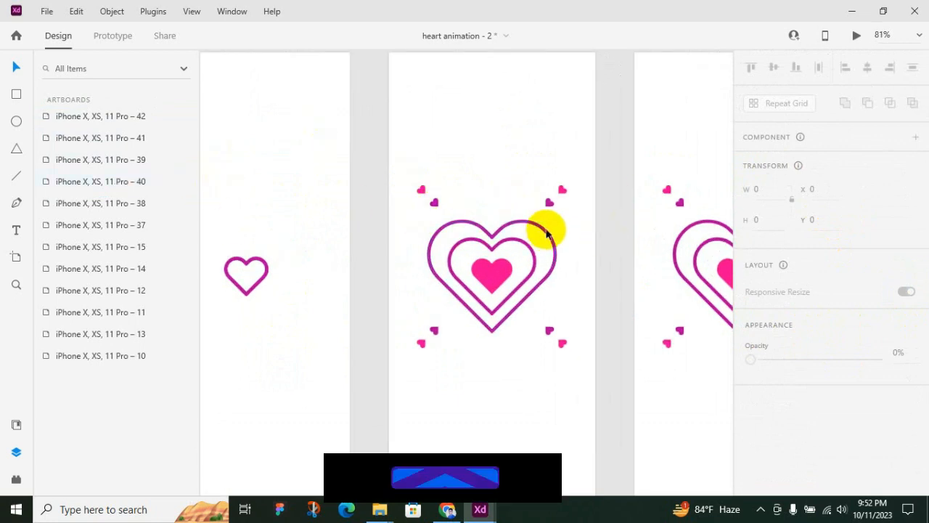
pyautogui.scroll(1, 579, 232)
pyautogui.scroll(2, 579, 232)
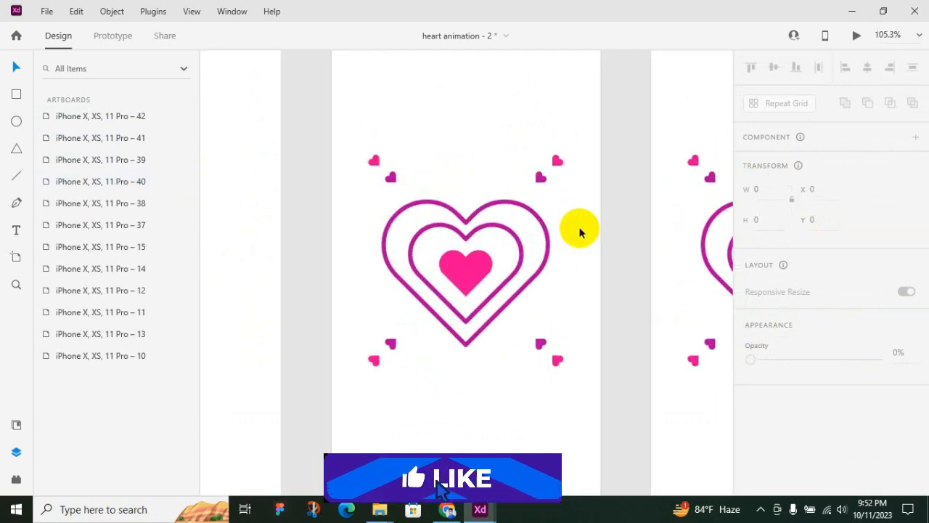
pyautogui.scroll(2, 675, 284)
pyautogui.click(426, 278)
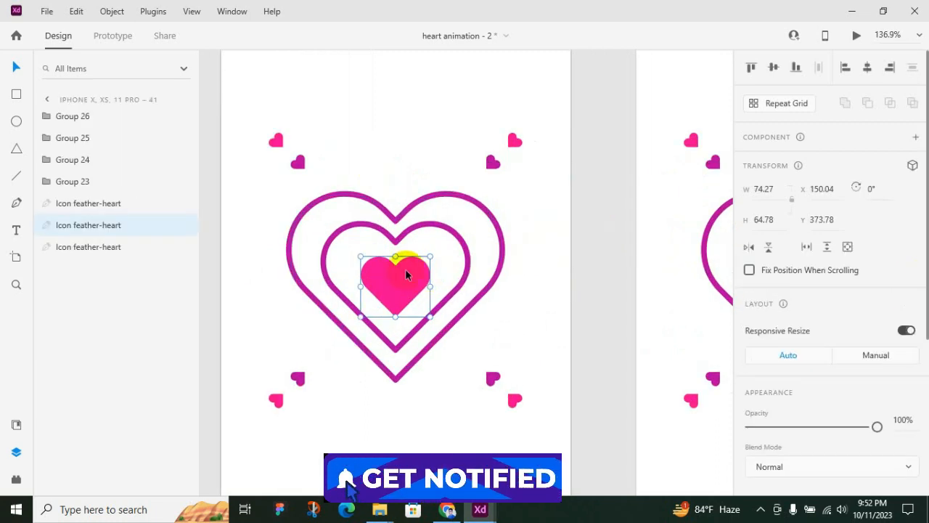
pyautogui.press('alt')
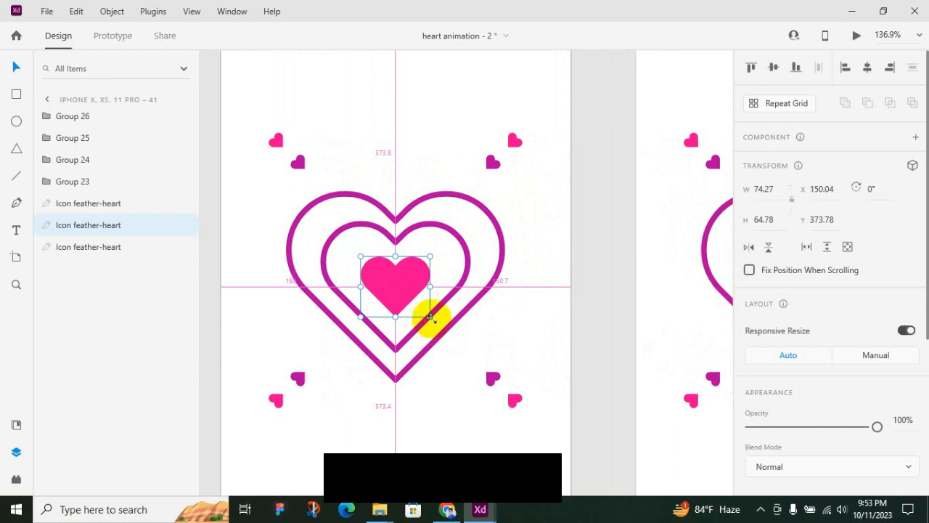
pyautogui.moveTo(430, 318); pyautogui.dragTo(472, 348)
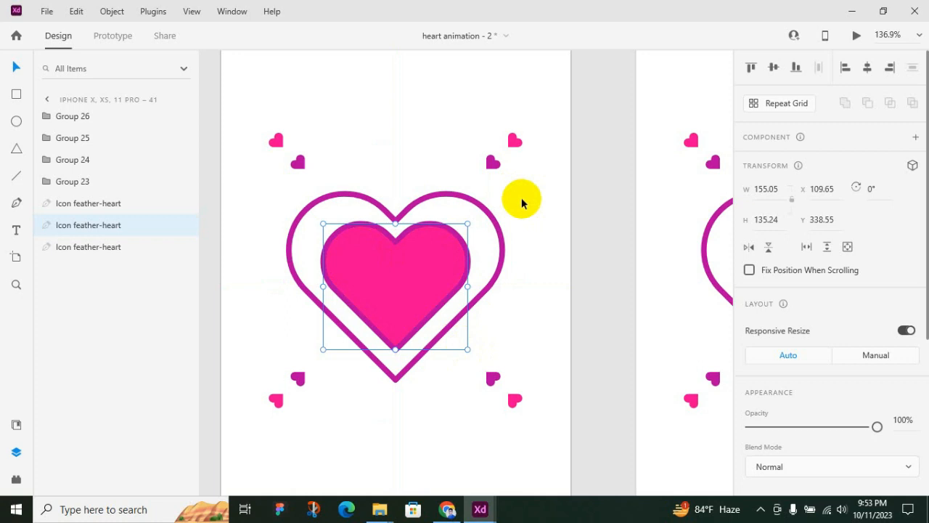
# Set the opacity of the small purple hearts inside the two upper corner groups of artboard 41 to 0%.
pyautogui.doubleClick(494, 164)
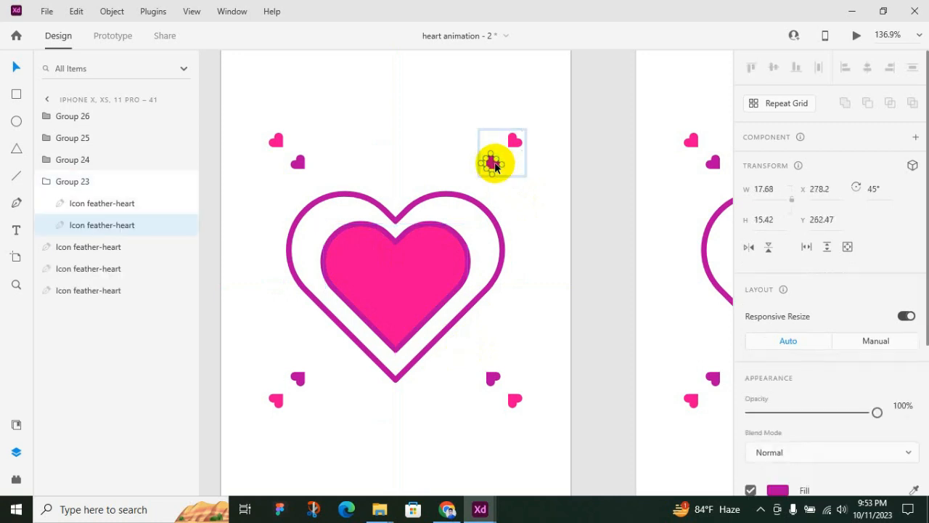
pyautogui.doubleClick(300, 166)
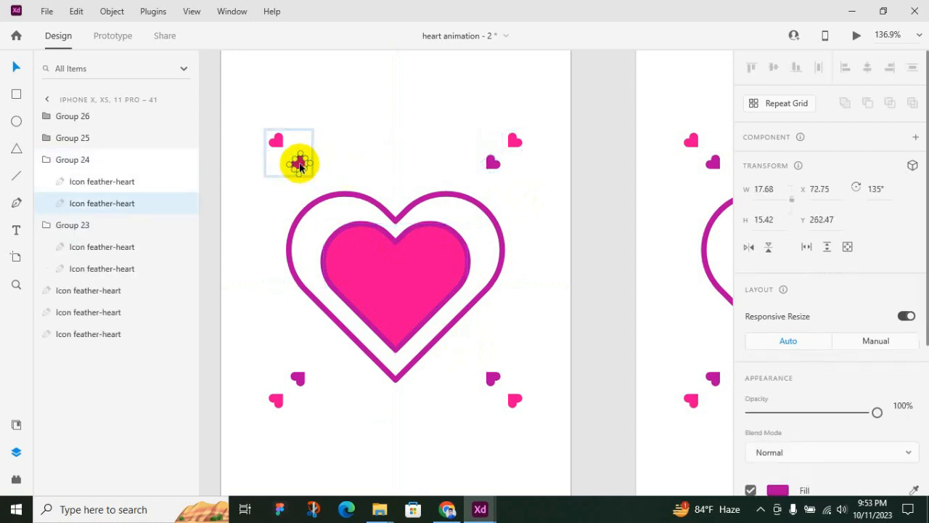
pyautogui.keyDown('shift'); pyautogui.click(490, 165); pyautogui.keyUp('shift')
pyautogui.doubleClick(491, 165)
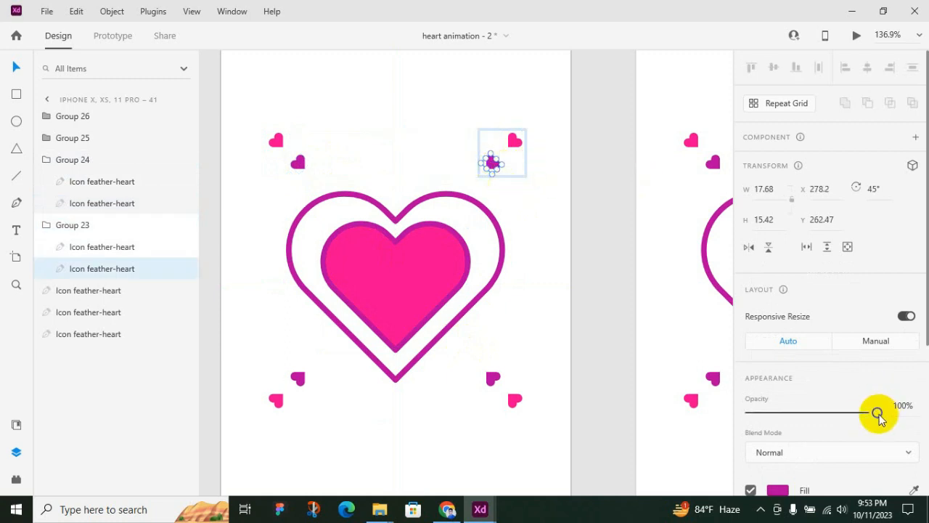
pyautogui.moveTo(878, 414); pyautogui.dragTo(751, 413)
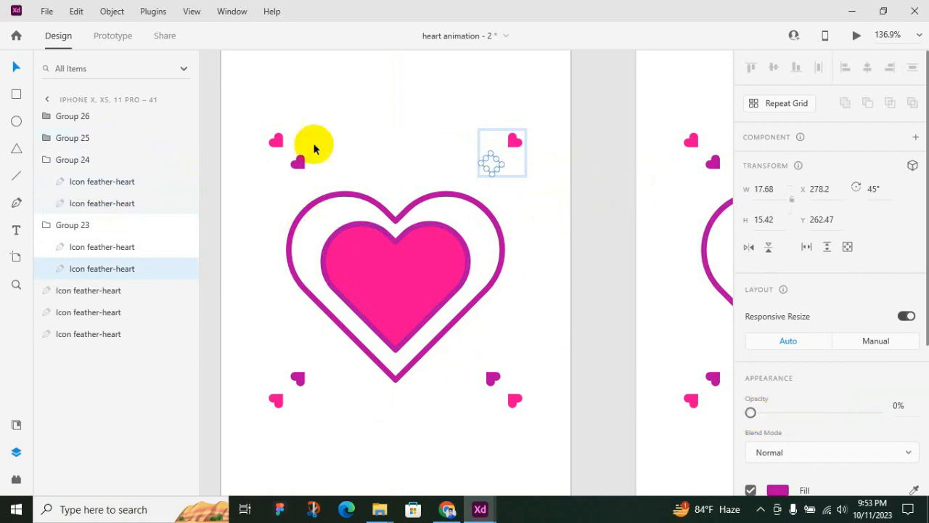
pyautogui.doubleClick(299, 164)
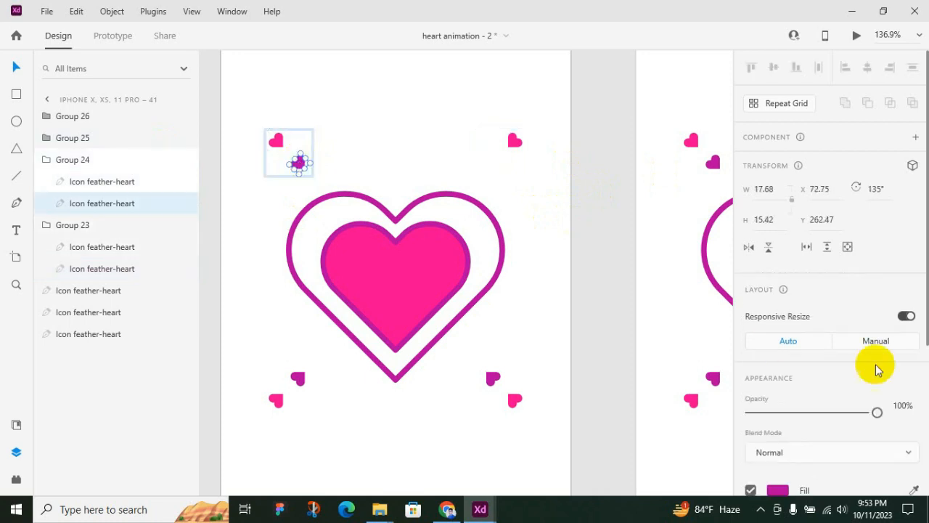
pyautogui.moveTo(877, 413); pyautogui.dragTo(593, 414)
# Set the opacity of the small purple hearts inside the two lower corner groups of artboard 41 to 0%.
pyautogui.click(492, 378)
pyautogui.click(492, 378)
pyautogui.moveTo(877, 413); pyautogui.dragTo(658, 411)
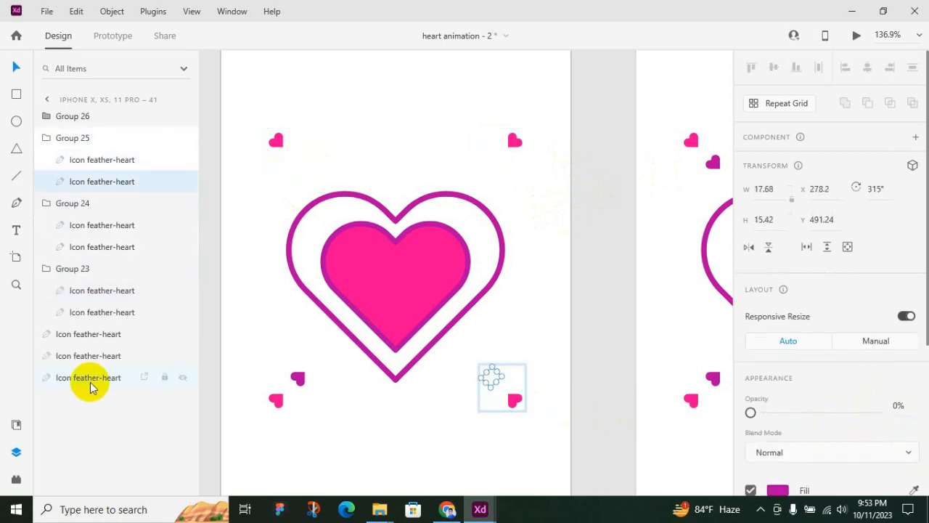
pyautogui.doubleClick(298, 378)
pyautogui.moveTo(877, 412); pyautogui.dragTo(749, 412)
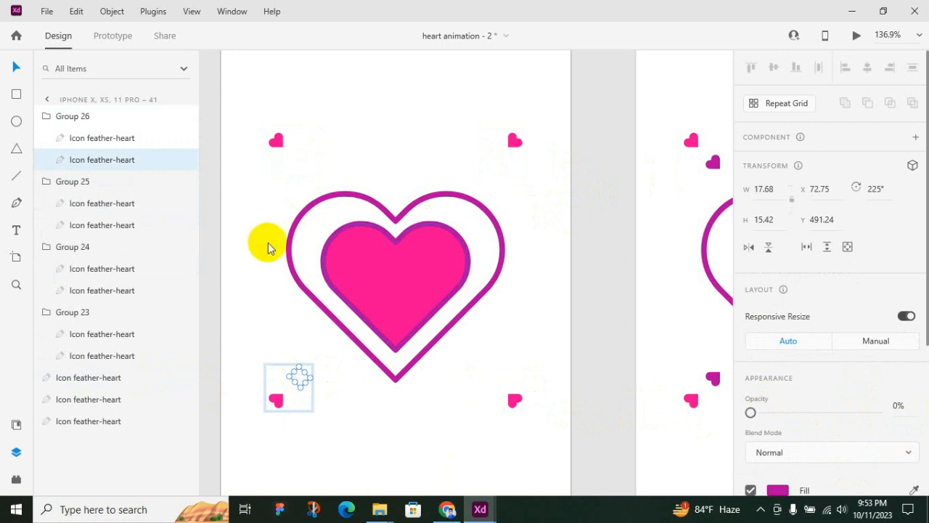
pyautogui.click(546, 237)
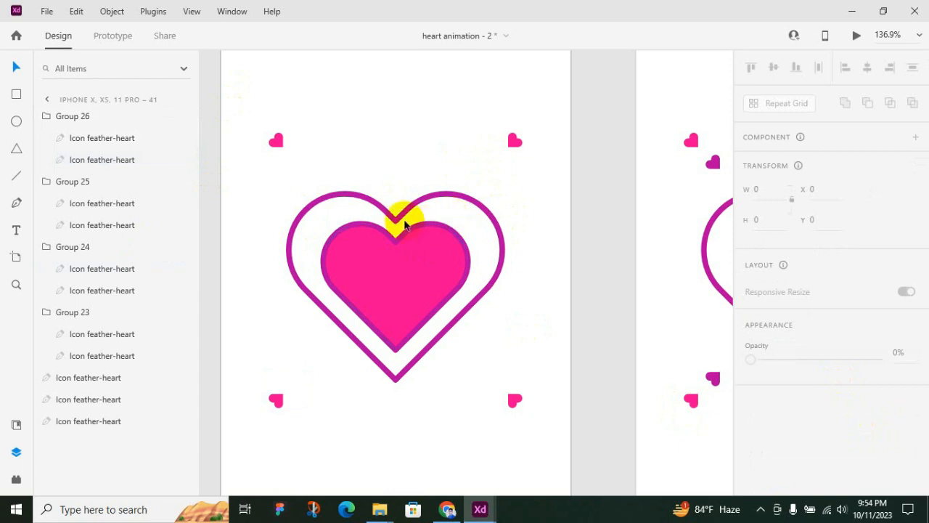
# On artboard 42, enlarge the inner heart outline around its centre until it coincides with the outer heart outline.
pyautogui.scroll(-2, 298, 206)
pyautogui.scroll(2, 690, 227)
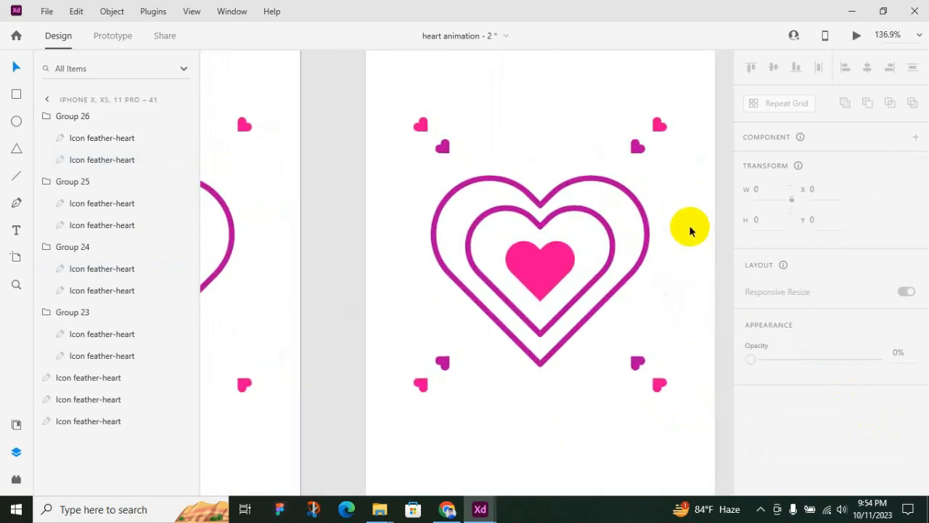
pyautogui.scroll(2, 678, 228)
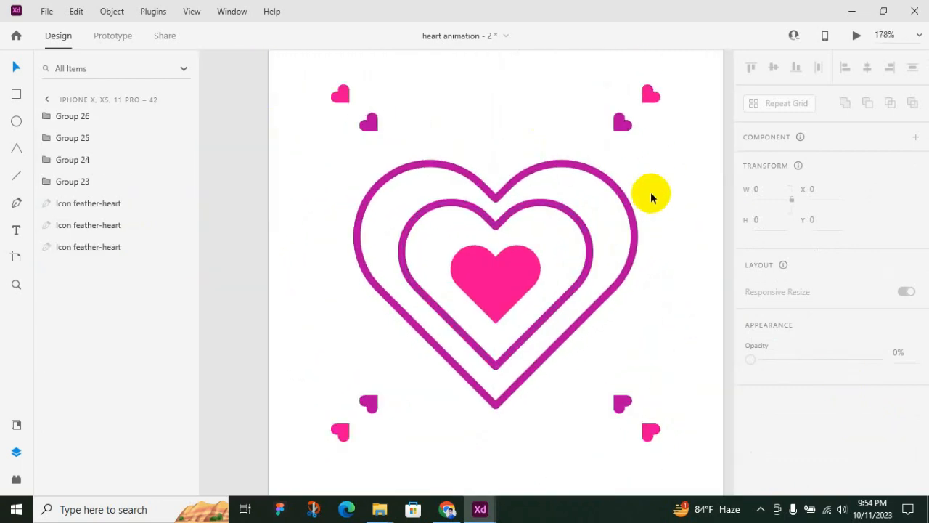
pyautogui.click(587, 247)
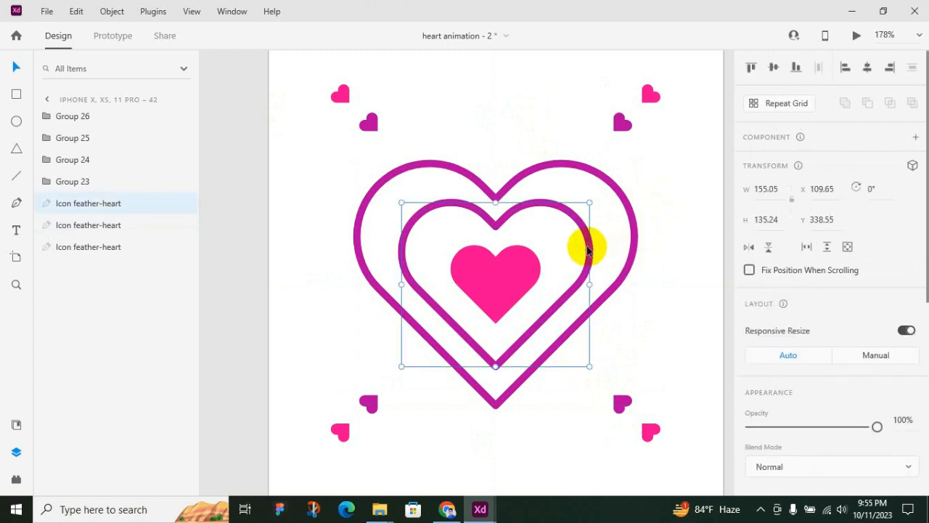
pyautogui.press('alt')
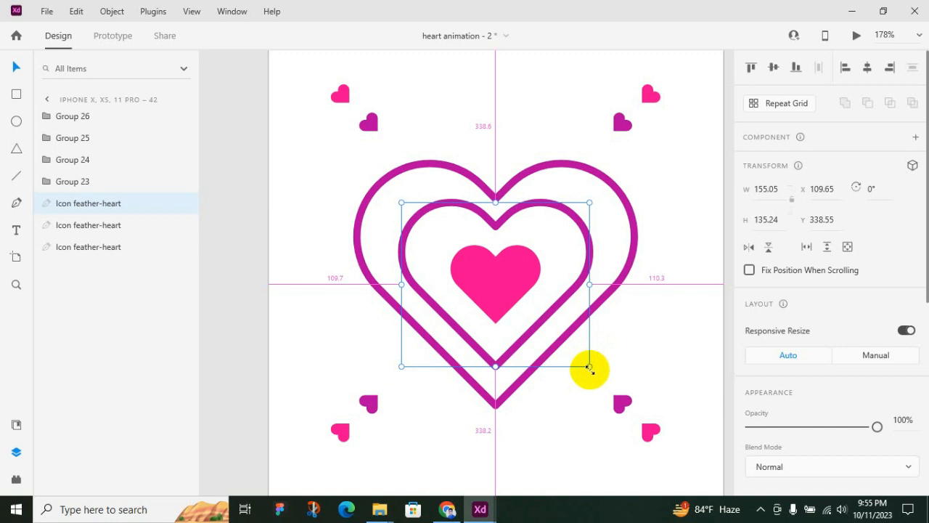
pyautogui.moveTo(588, 367); pyautogui.dragTo(629, 405)
# Enlarge artboard 42's filled pink heart around its centre to about 223 × 195, filling the large outline.
pyautogui.click(497, 294)
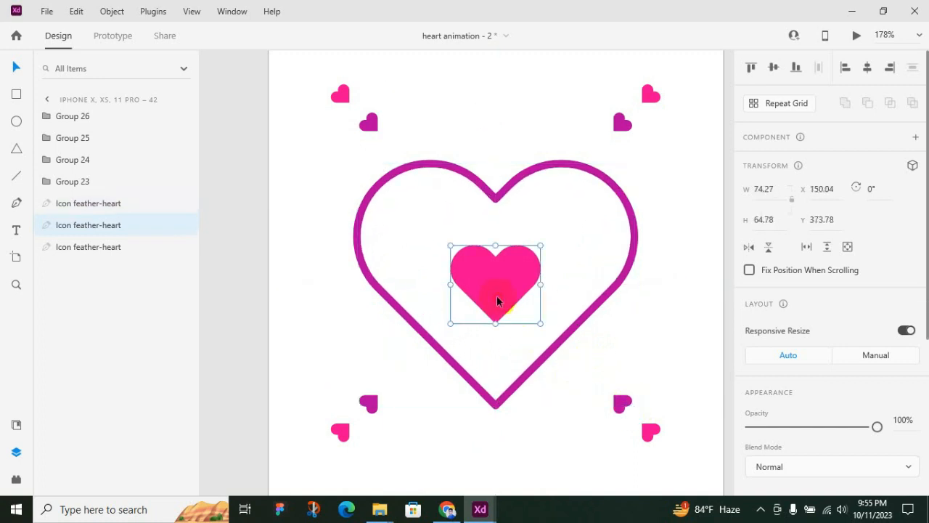
pyautogui.press('alt')
pyautogui.moveTo(541, 324); pyautogui.dragTo(630, 401)
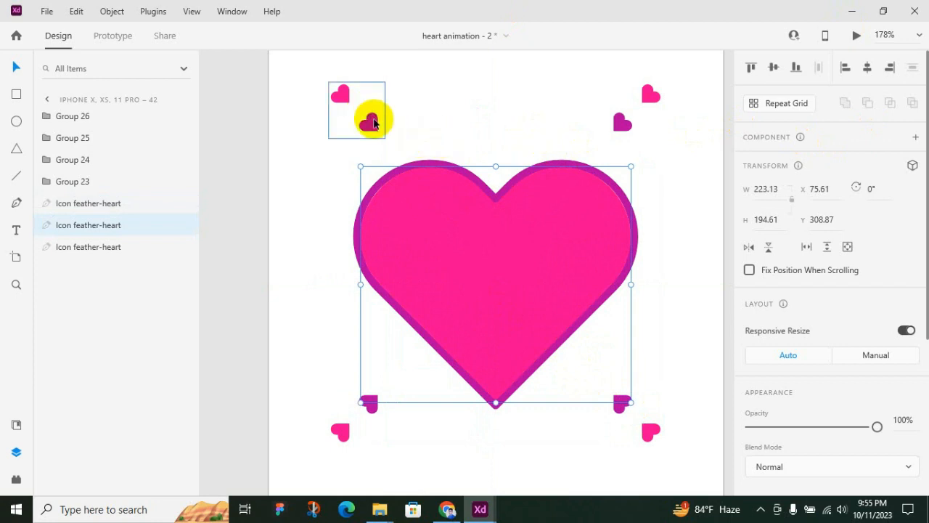
# Set the opacity of the small pink hearts inside the two upper corner groups of artboard 42 to 0%.
pyautogui.doubleClick(341, 94)
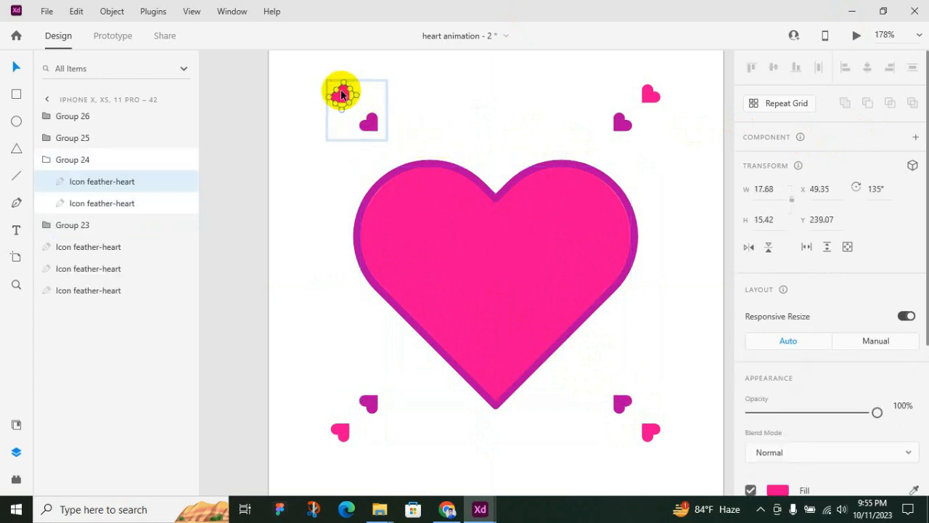
pyautogui.doubleClick(649, 97)
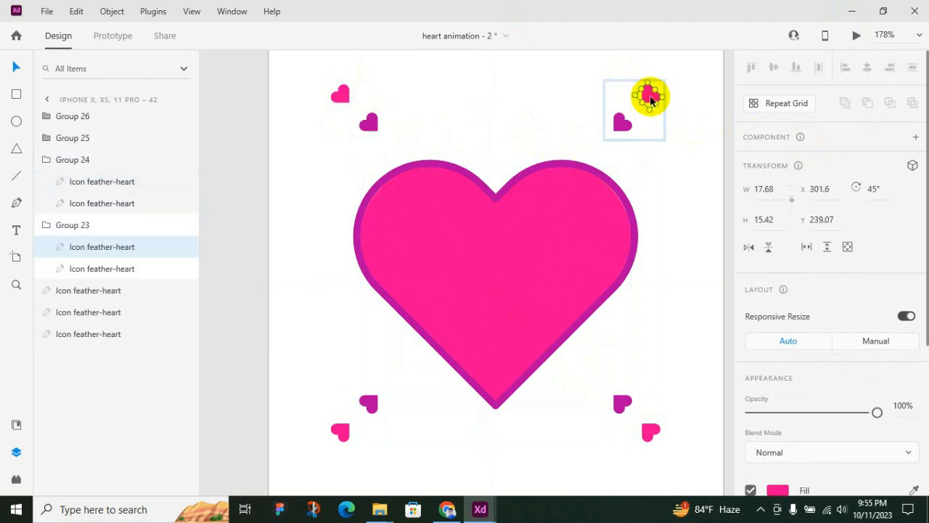
pyautogui.moveTo(877, 412); pyautogui.dragTo(747, 413)
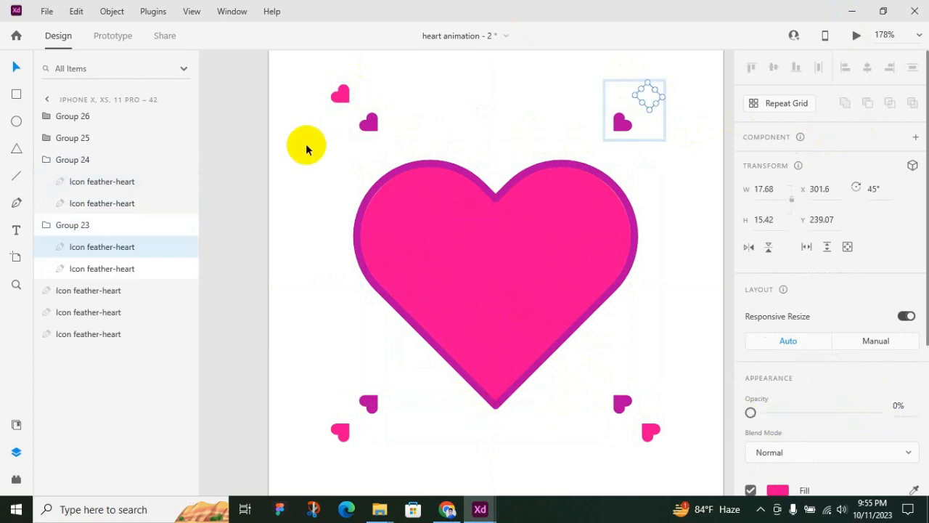
pyautogui.doubleClick(338, 94)
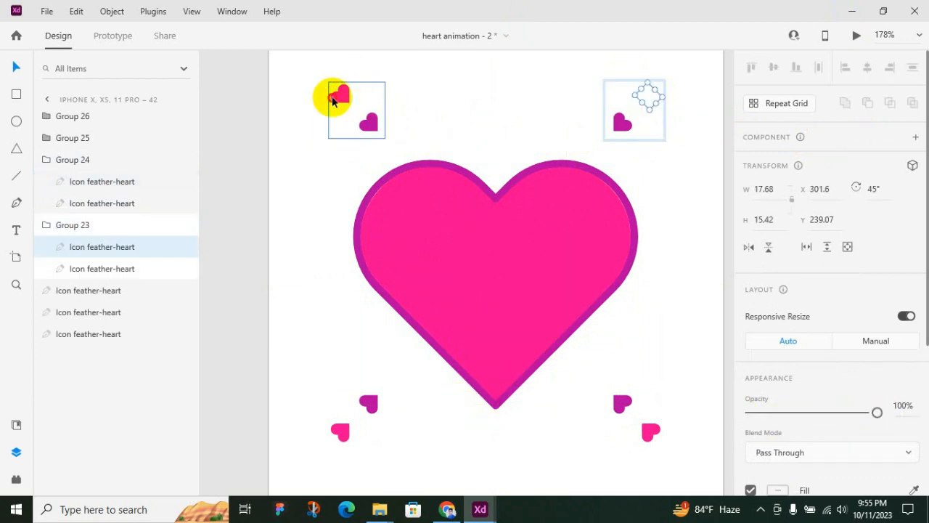
pyautogui.moveTo(876, 412); pyautogui.dragTo(748, 412)
# Set the opacity of the small pink hearts inside the two lower corner groups of artboard 42 to 0%.
pyautogui.doubleClick(648, 431)
pyautogui.moveTo(877, 412); pyautogui.dragTo(748, 412)
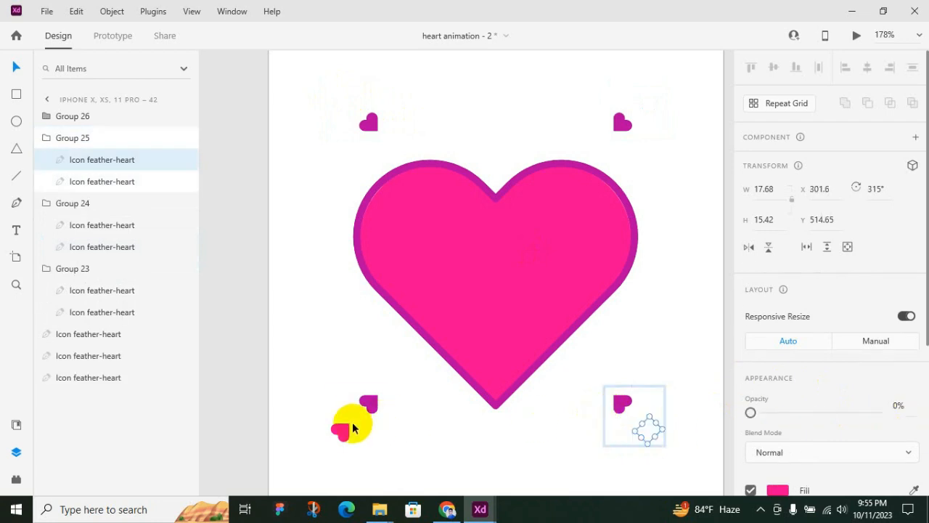
pyautogui.doubleClick(344, 428)
pyautogui.moveTo(835, 416); pyautogui.dragTo(748, 412)
pyautogui.click(646, 317)
# Link the heart outline on artboard 40 to artboard 41 with a Tap trigger, Auto-Animate and Snap easing in the prototype.
pyautogui.hotkey('ctrl', '0')
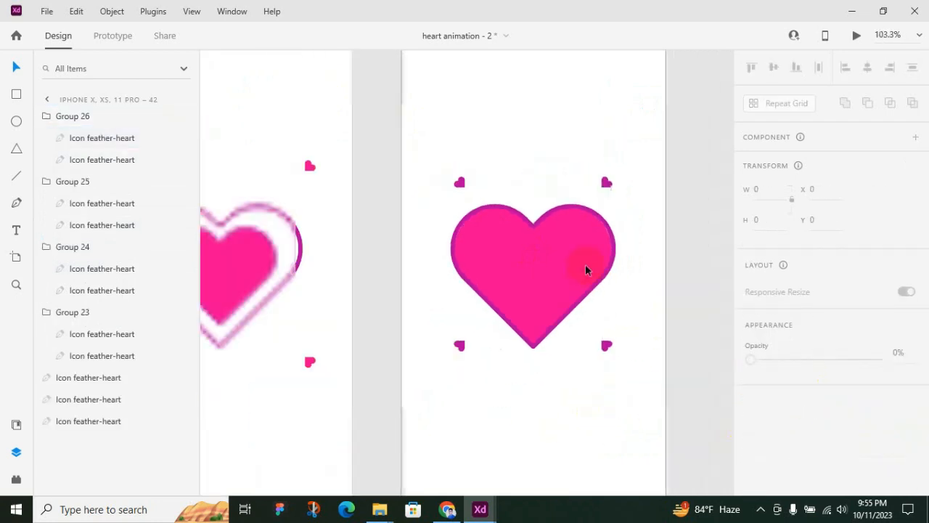
pyautogui.scroll(-3, 681, 158)
pyautogui.scroll(1, 519, 68)
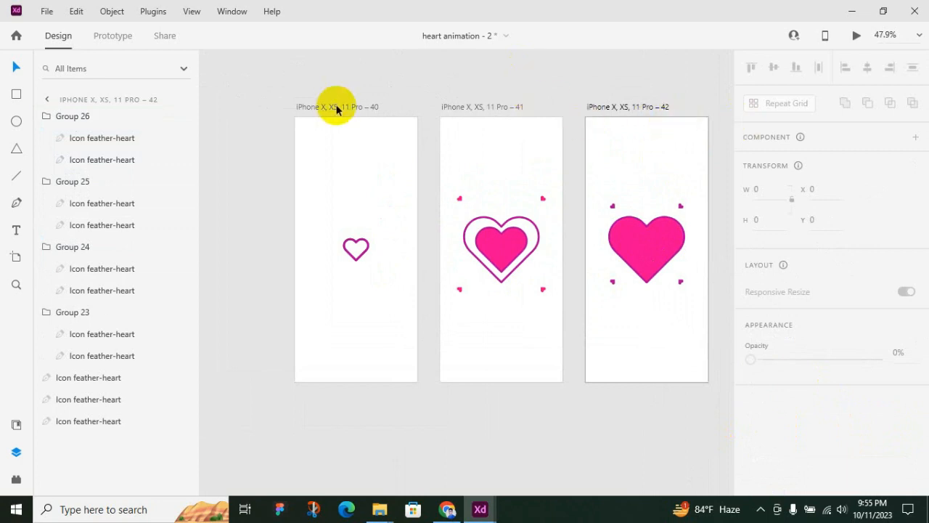
pyautogui.click(368, 249)
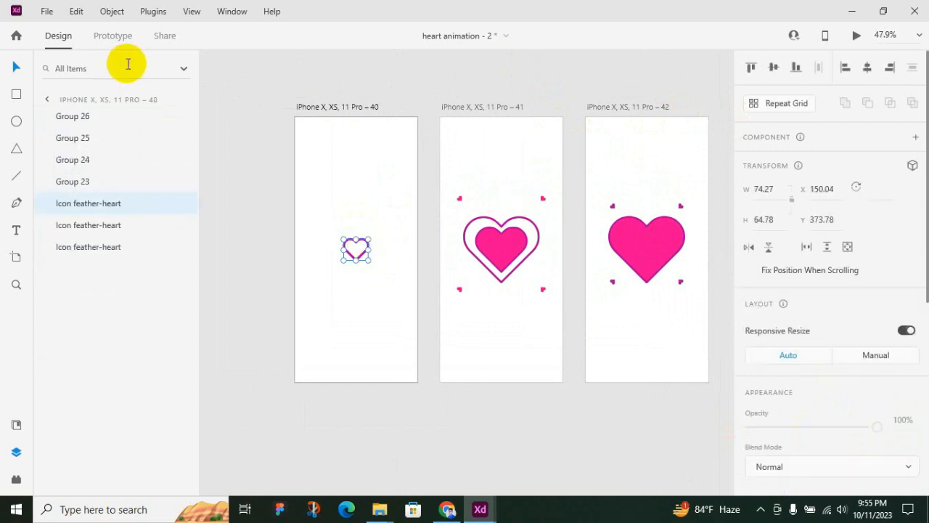
pyautogui.click(112, 36)
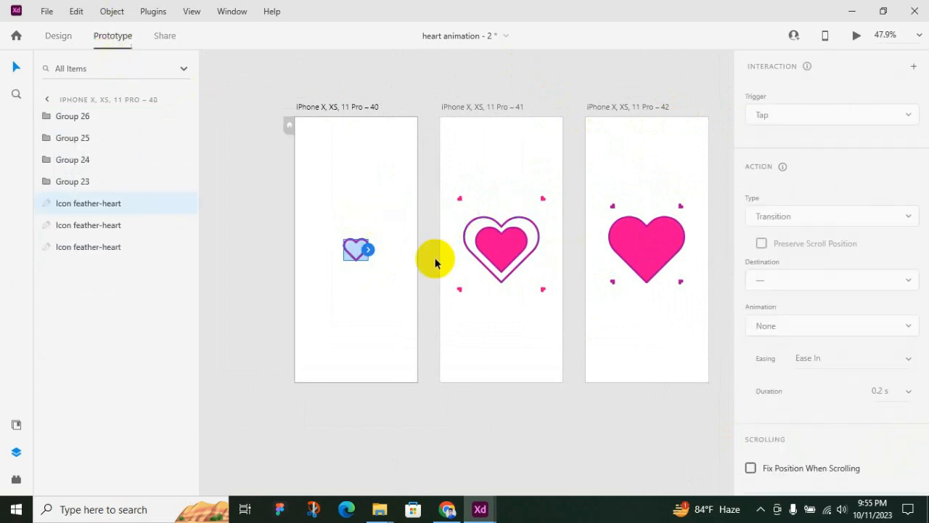
pyautogui.moveTo(371, 252); pyautogui.dragTo(497, 243)
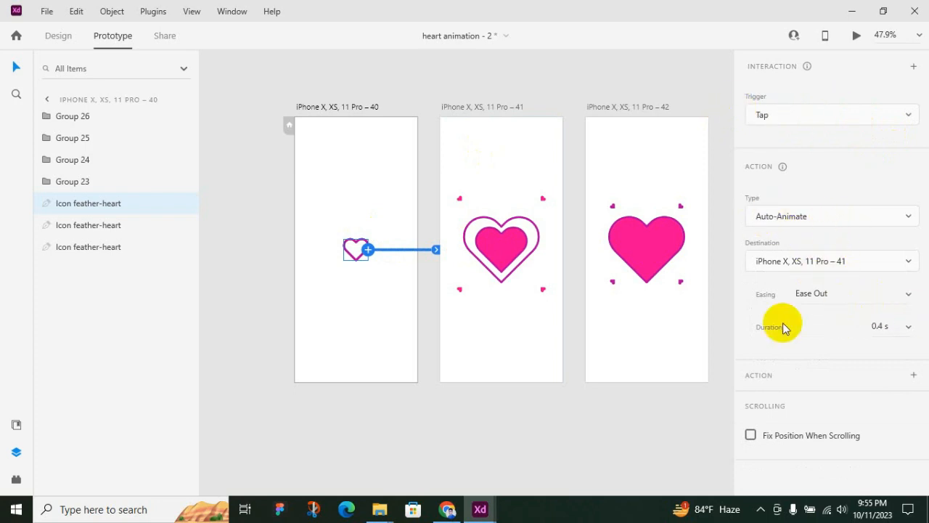
pyautogui.click(916, 300)
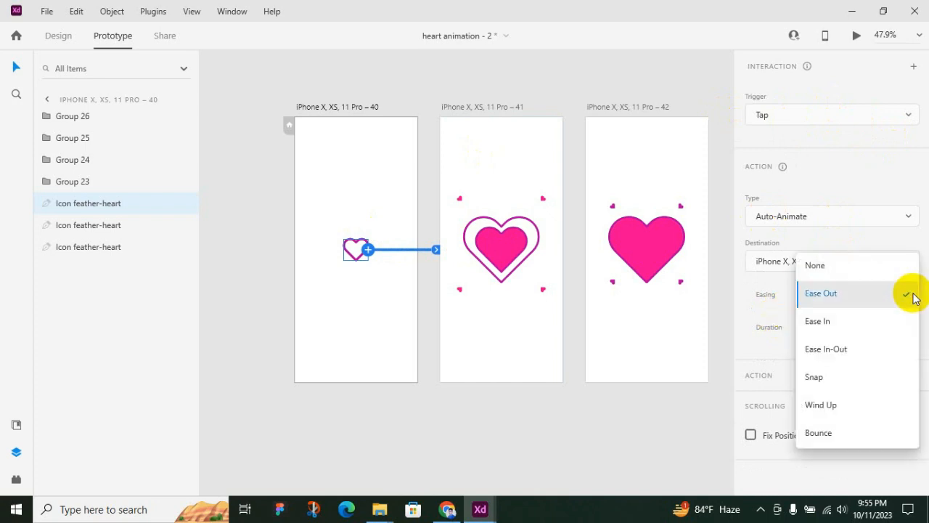
pyautogui.click(848, 382)
# Link artboard 41 to artboard 42 with a Time trigger, Auto-Animate and Ease Out easing.
pyautogui.click(473, 108)
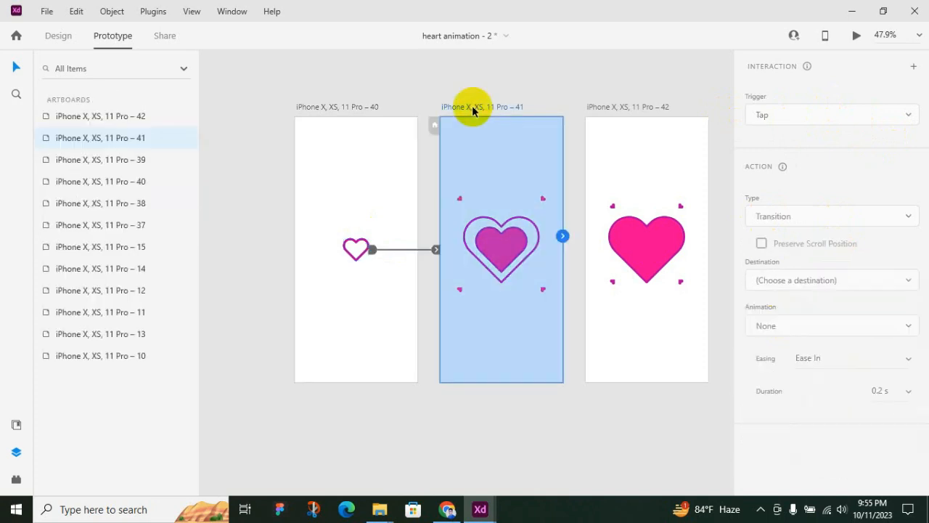
pyautogui.moveTo(563, 235); pyautogui.dragTo(639, 181)
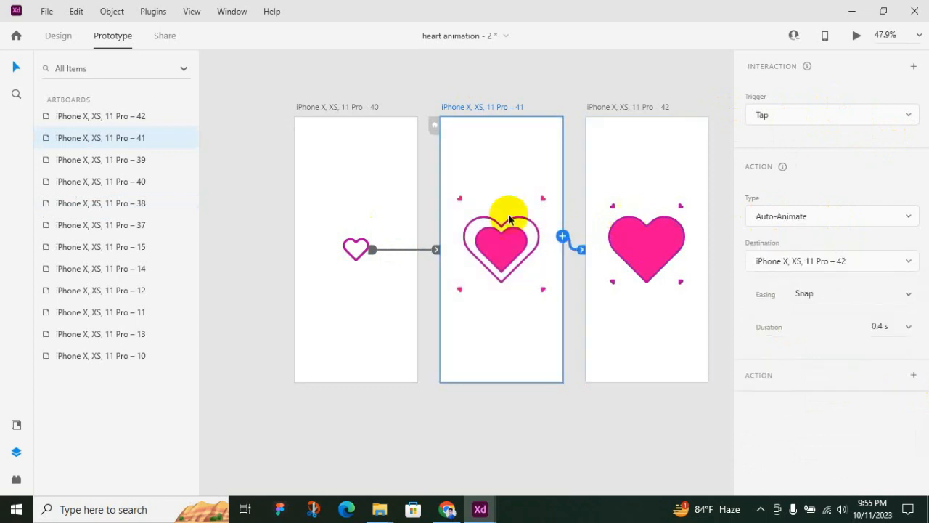
pyautogui.click(850, 116)
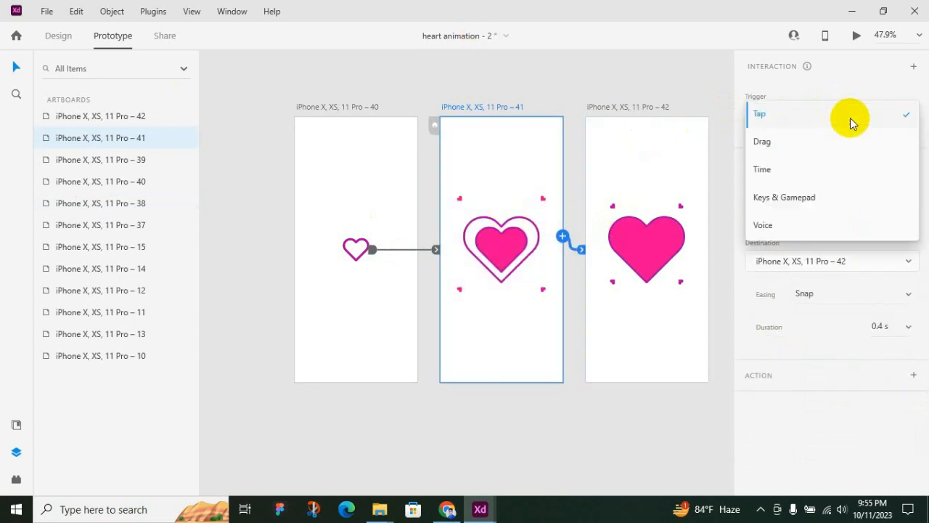
pyautogui.click(802, 169)
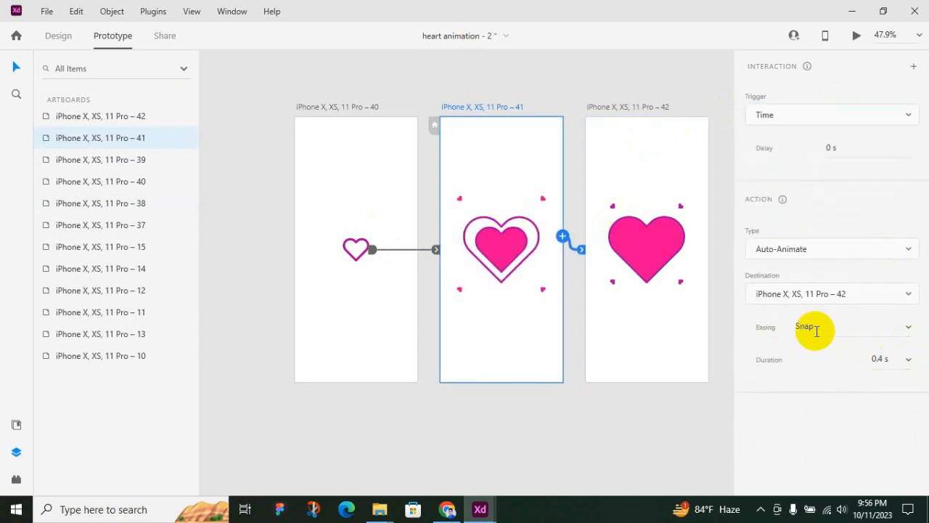
pyautogui.click(907, 331)
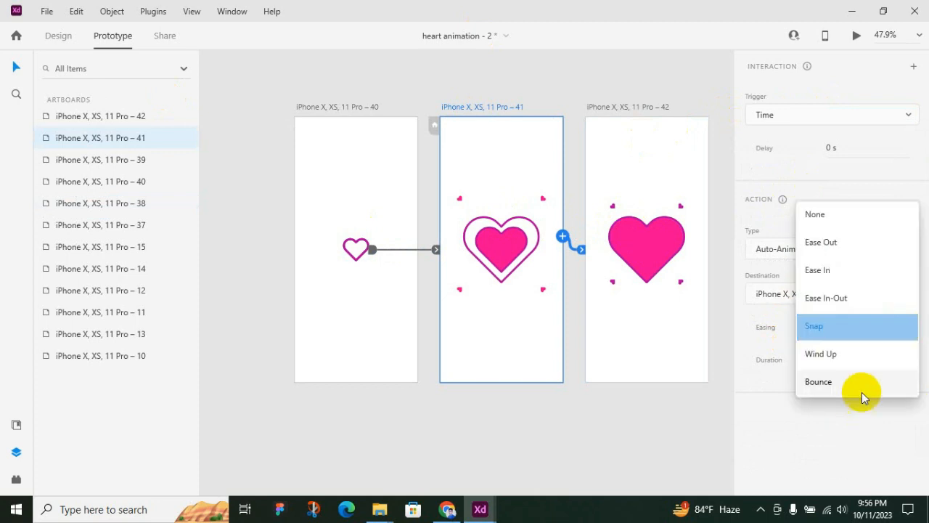
pyautogui.click(852, 247)
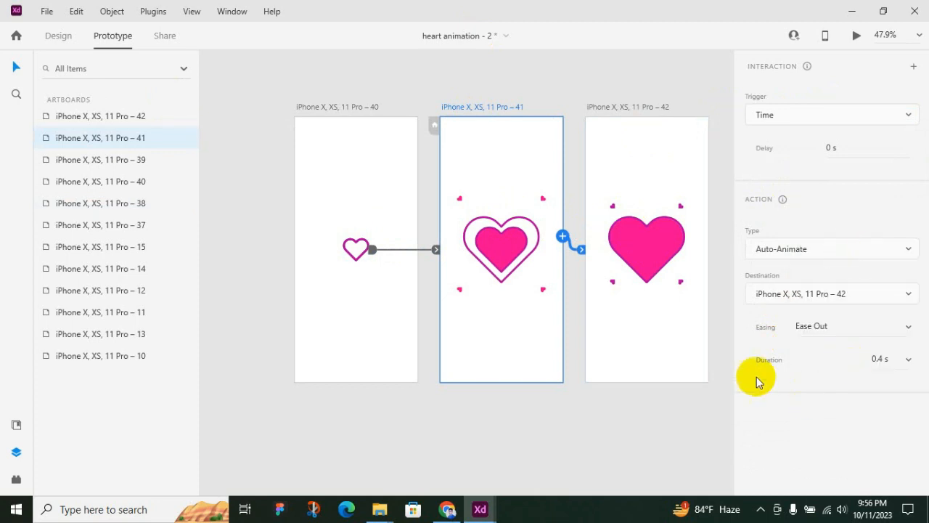
# Link artboard 42 back to artboard 40 with a timed Auto-Animate, and make artboard 40 the flow's starting screen.
pyautogui.click(640, 102)
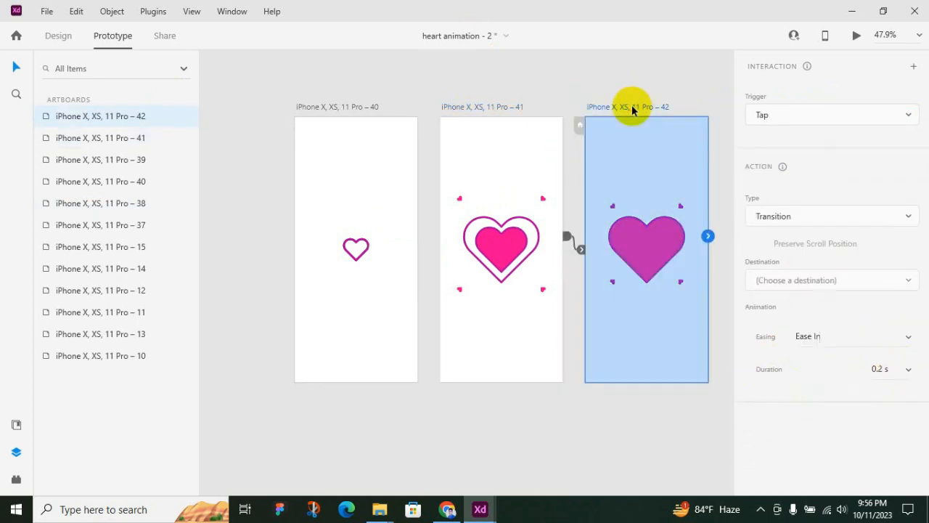
pyautogui.moveTo(708, 238); pyautogui.dragTo(381, 235)
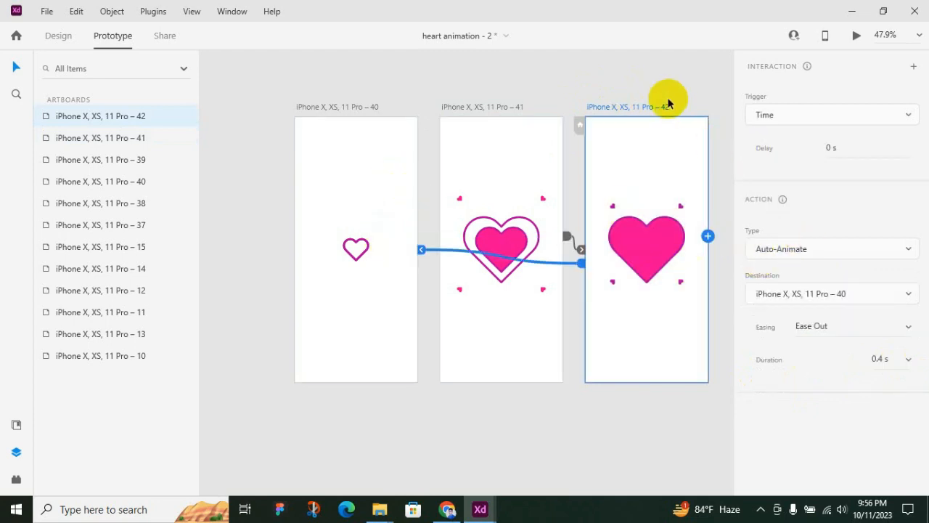
pyautogui.click(348, 107)
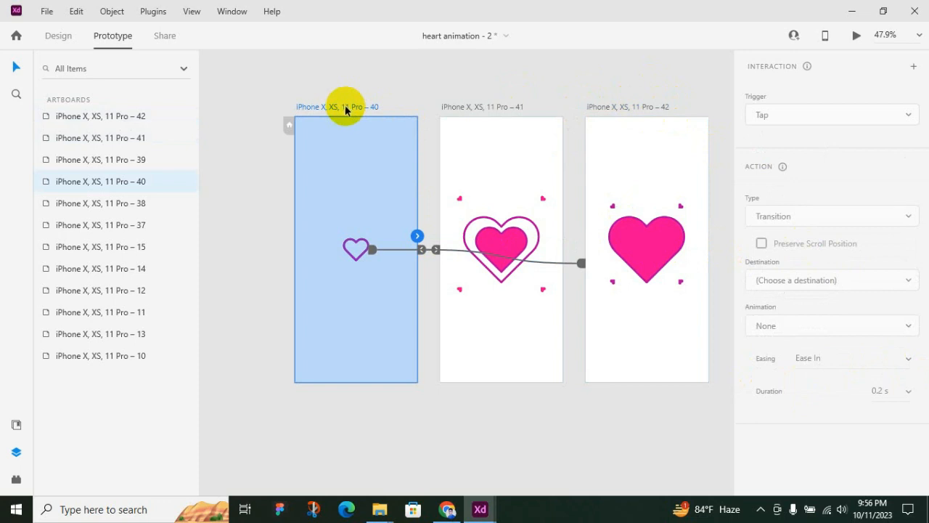
pyautogui.click(288, 127)
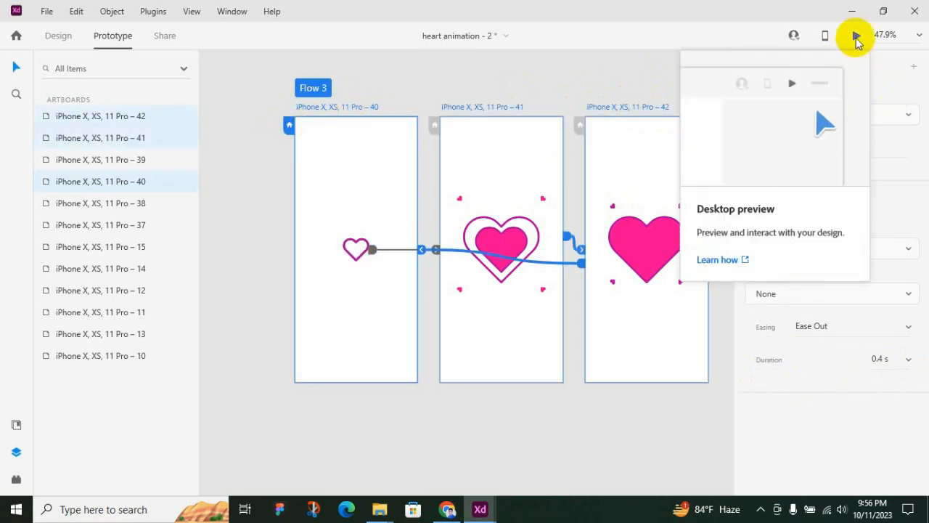
# Preview the prototype beside the artboards and trigger the heart's interaction several times to check the like animation.
pyautogui.click(857, 38)
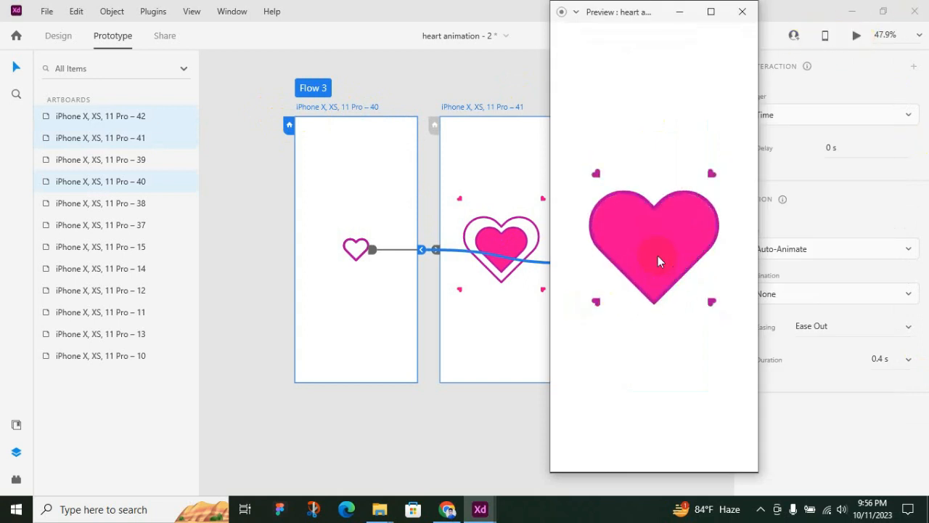
pyautogui.click(658, 258)
pyautogui.click(657, 256)
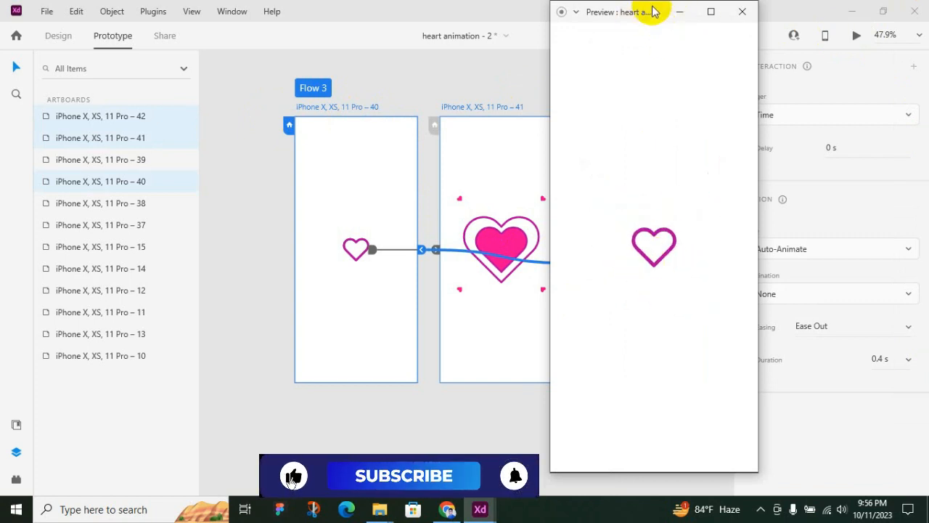
pyautogui.moveTo(656, 11); pyautogui.dragTo(162, 27)
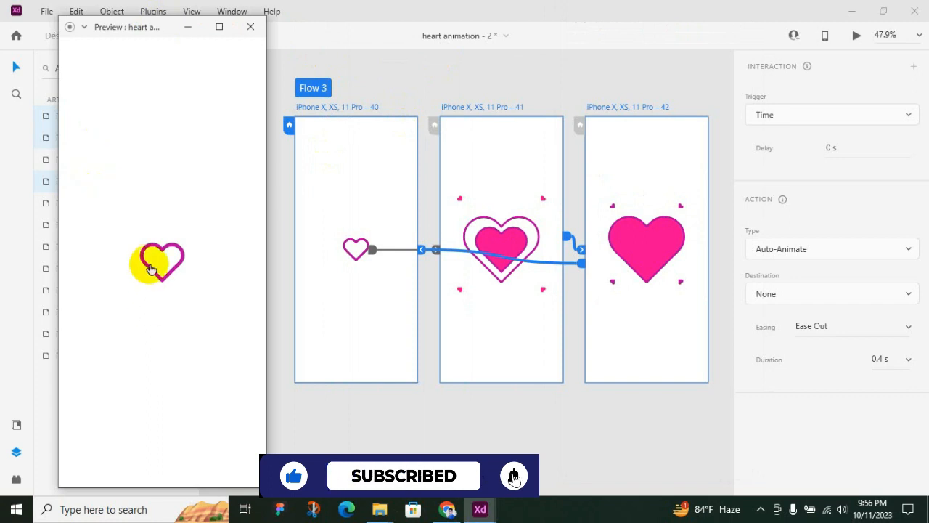
pyautogui.click(156, 264)
pyautogui.click(155, 264)
pyautogui.click(156, 265)
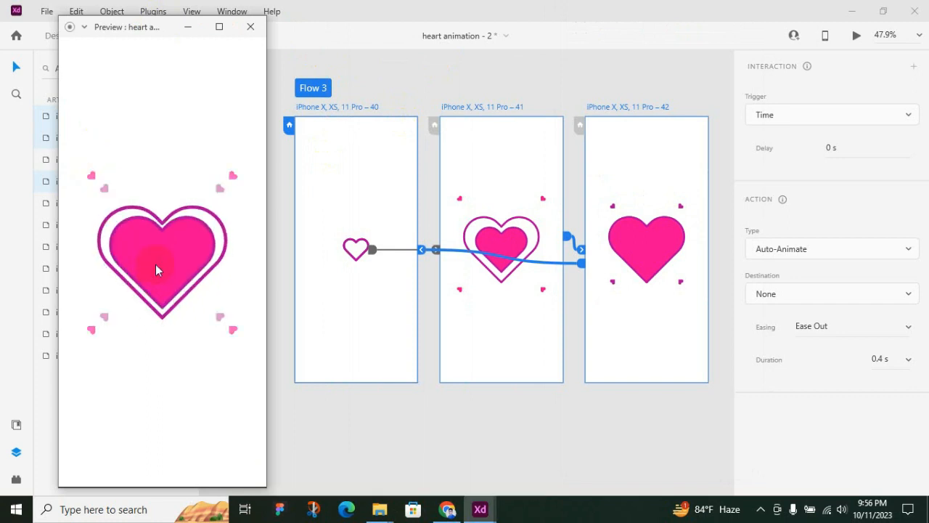